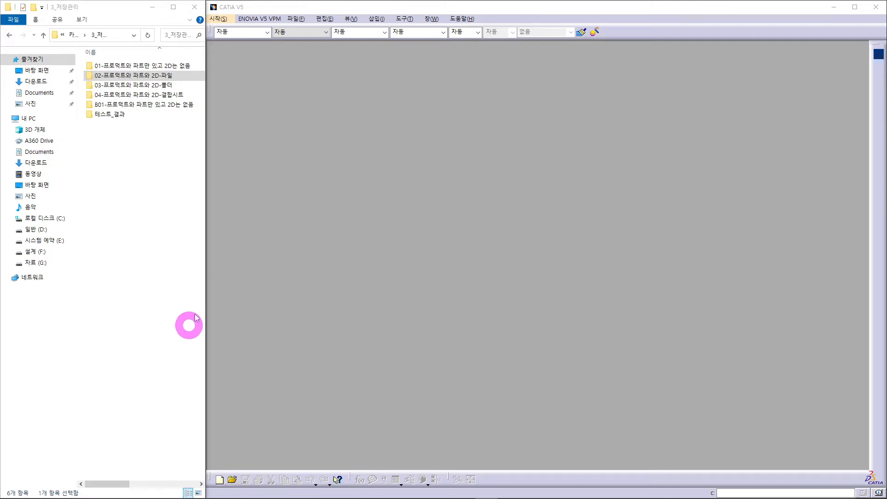
Duplicate the folder "02-프로덕트와 파트와 2D-파일" inside the 3_저장관리 folder after checking its contents.
double_click(156, 77)
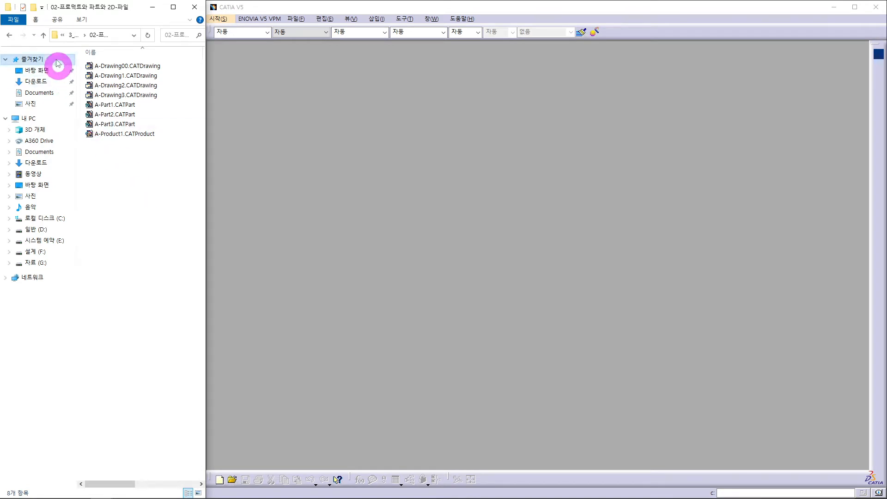
click(43, 36)
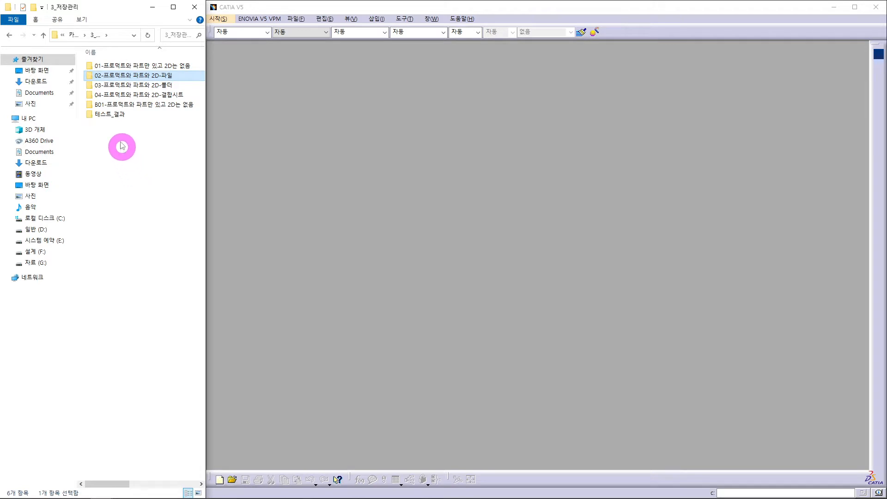
right_click(126, 77)
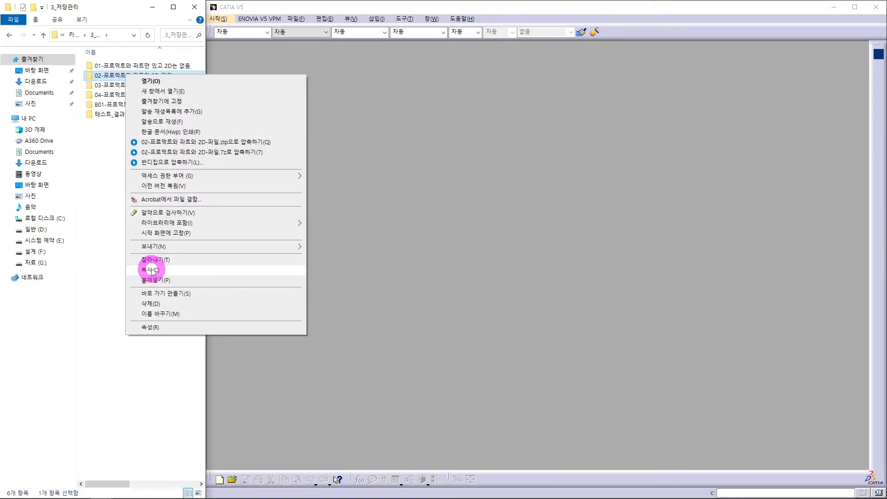
click(109, 192)
click(109, 170)
right_click(109, 170)
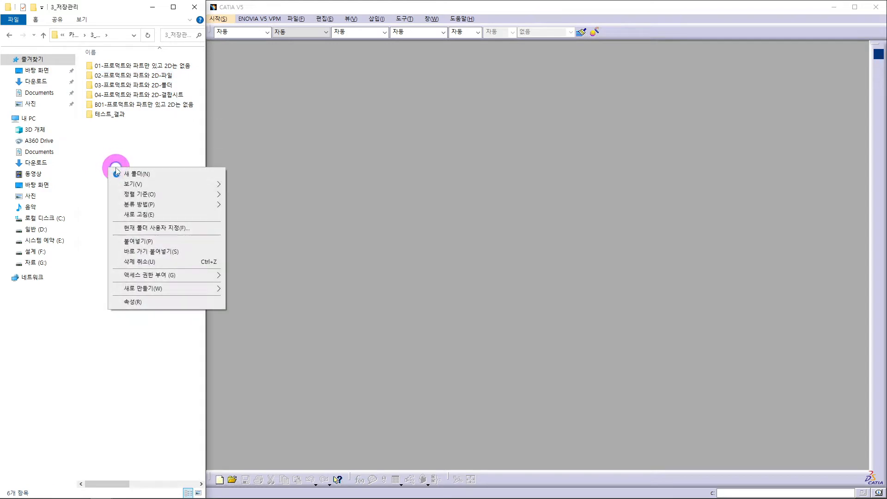
click(143, 240)
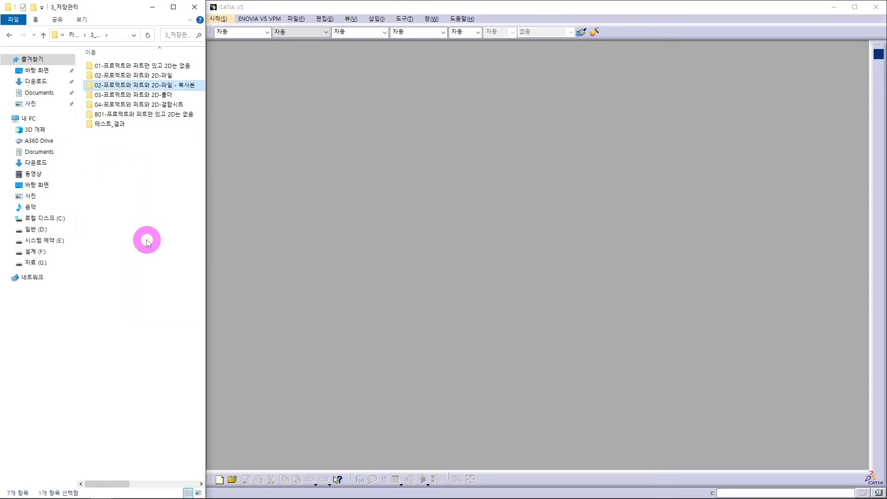
Rename the copied folder as "B02-프로덕트와 파트와 2D-파일".
key(F2)
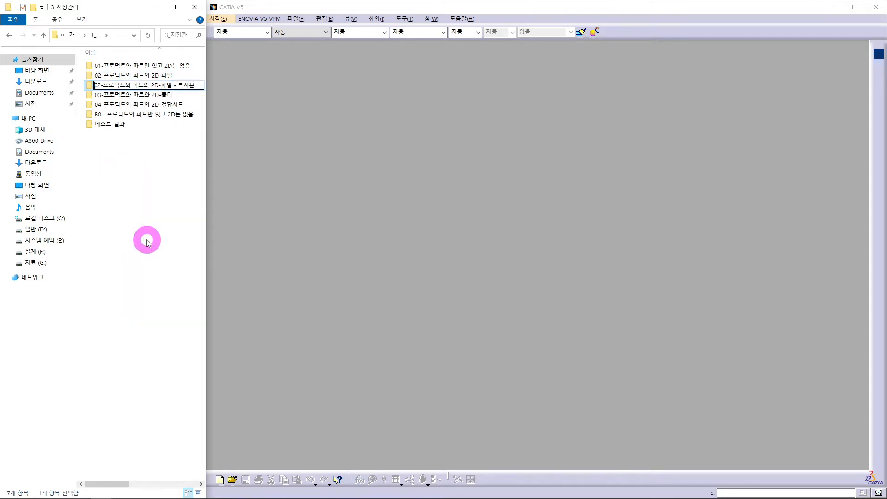
text(B)
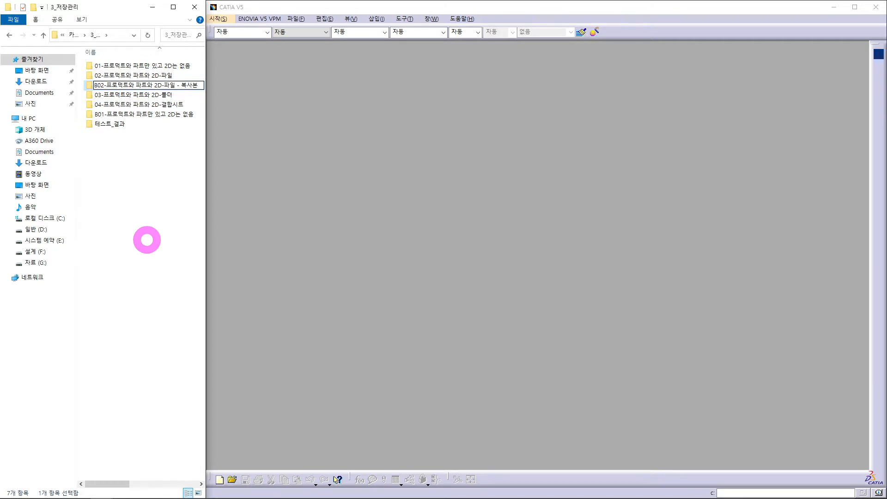
key(BackSpace)
key(BackSpace)
key(BackSpace)
key(BackSpace)
key(BackSpace)
key(BackSpace)
key(Return)
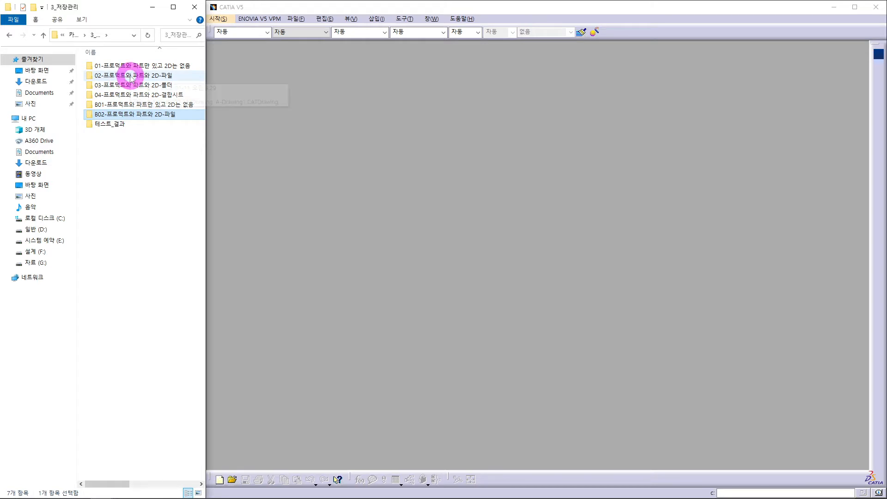
click(115, 161)
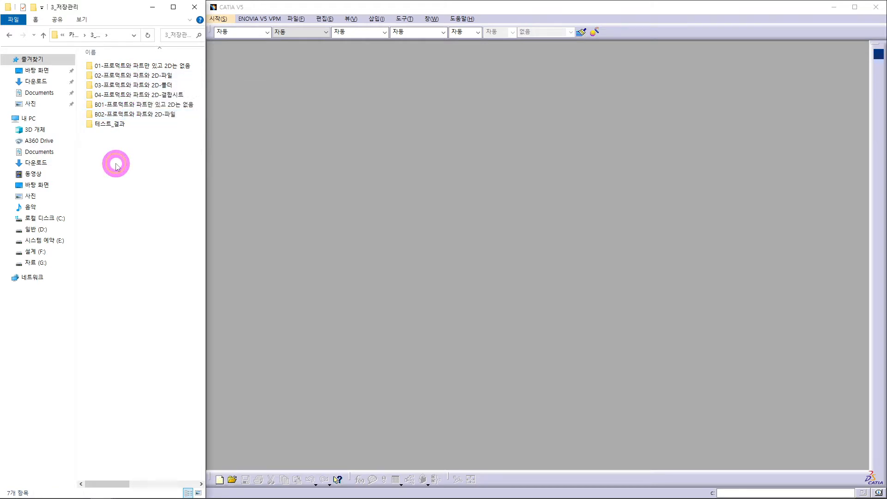
Open the four A-Drawing files from the B02 folder in CATIA and tile their windows vertically.
double_click(153, 115)
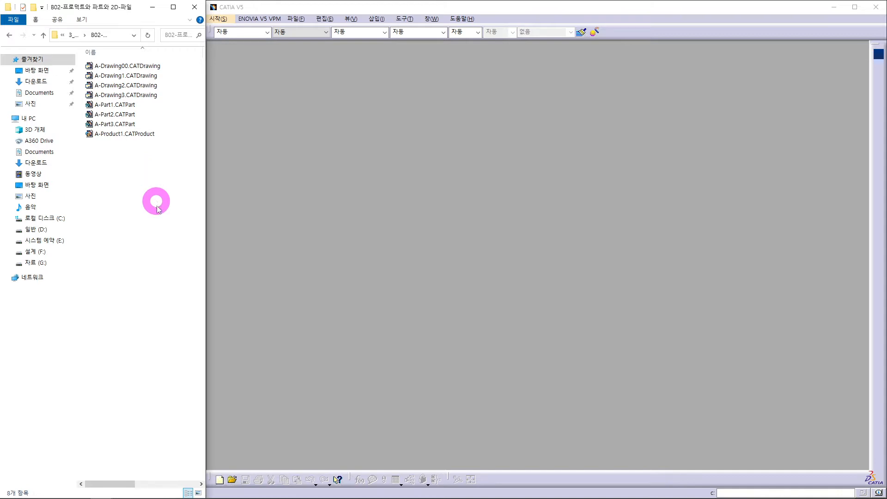
click(154, 67)
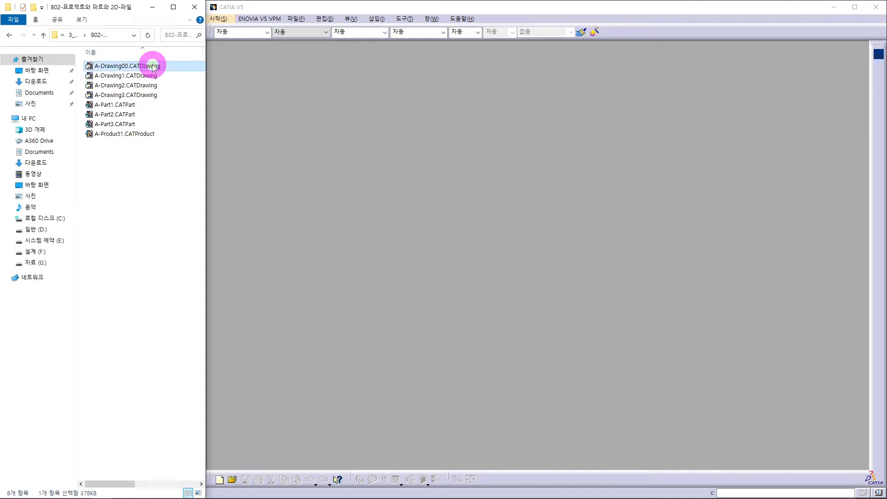
shift+click(149, 99)
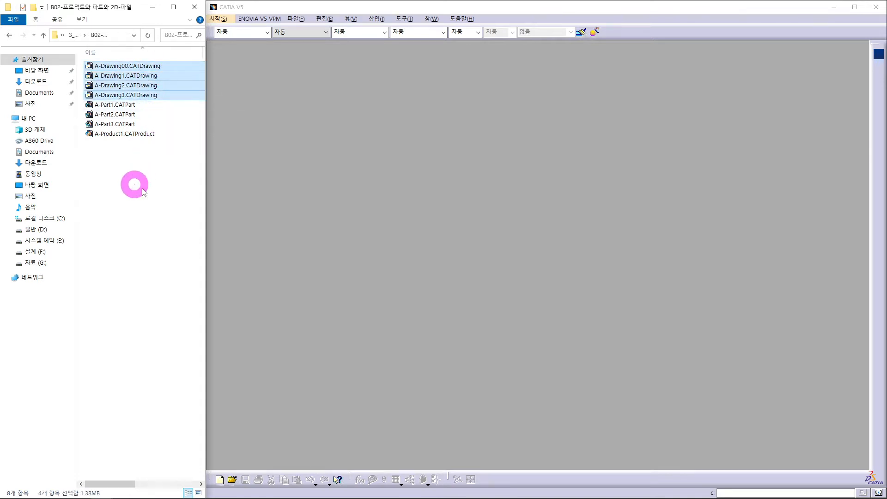
drag(145, 65, 313, 101)
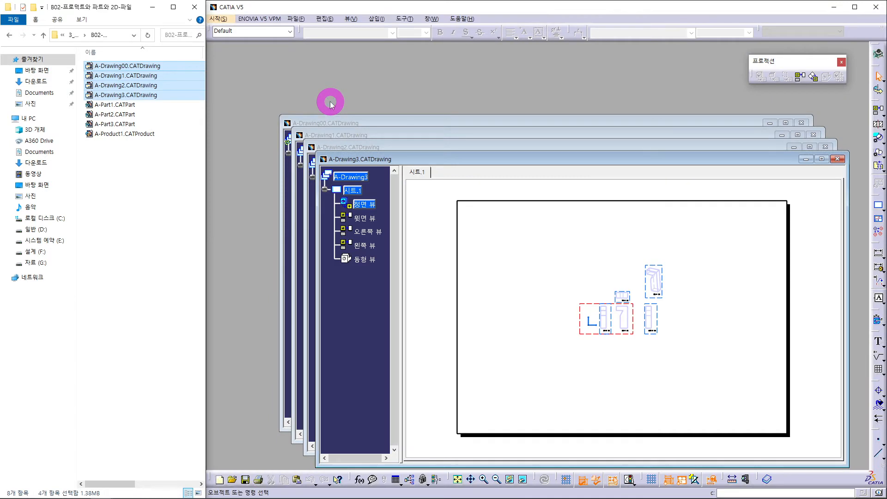
click(434, 20)
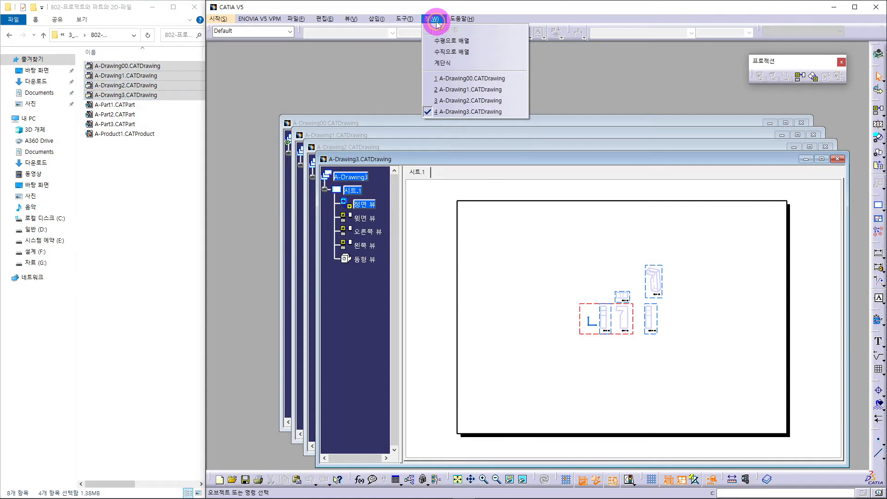
click(455, 52)
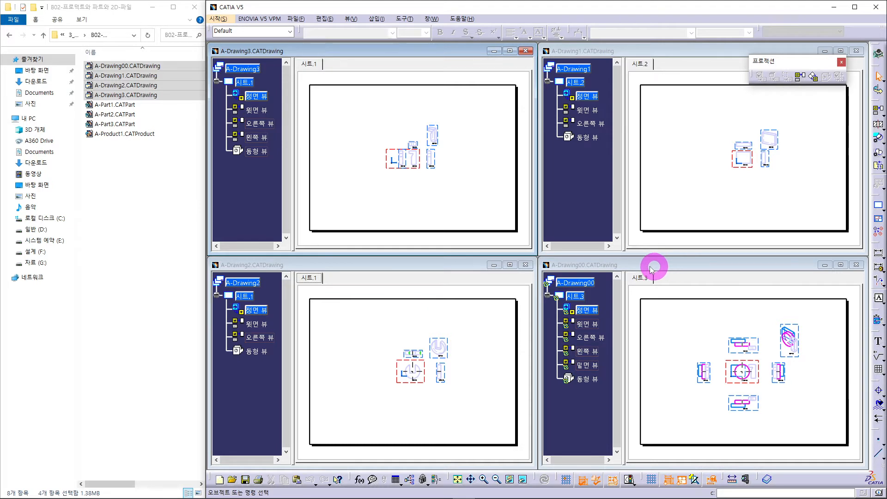
Make A-Drawing00.CATDrawing the active document and open Save Management.
click(596, 268)
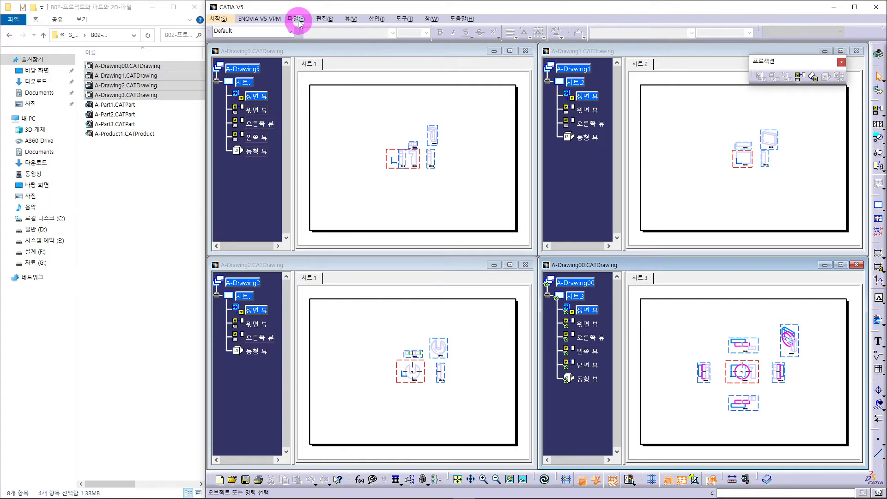
click(298, 19)
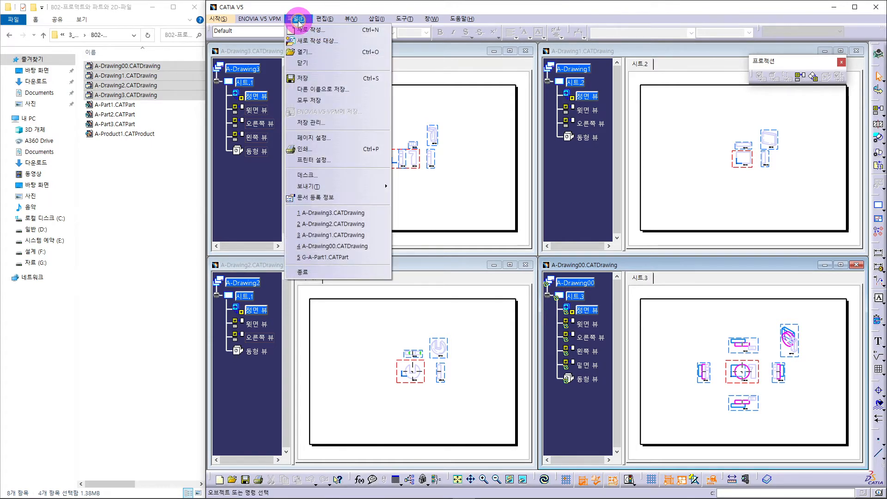
click(319, 123)
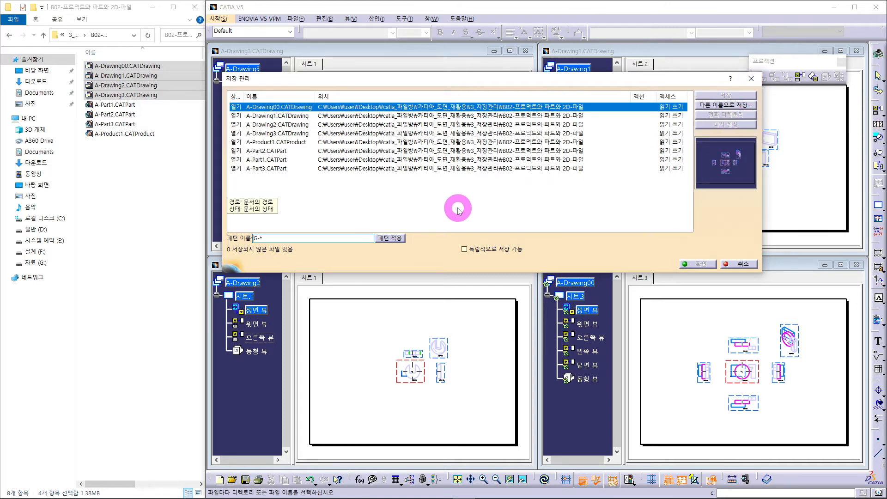
Save all the listed drawings, parts and product under new names using the name pattern K*.
click(288, 107)
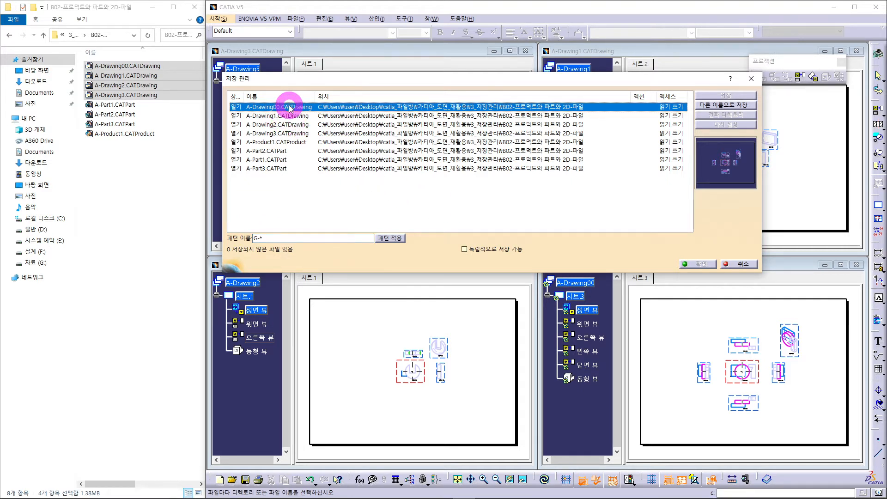
shift+click(279, 169)
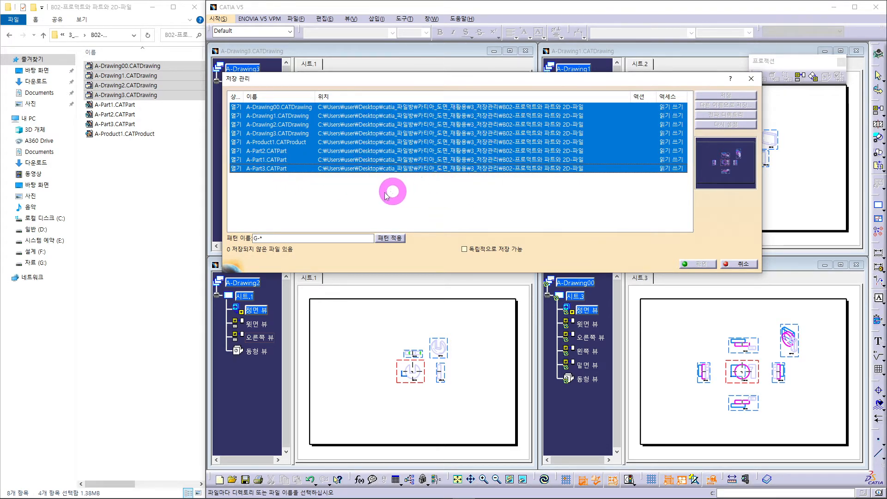
click(287, 237)
key(BackSpace)
key(BackSpace)
key(BackSpace)
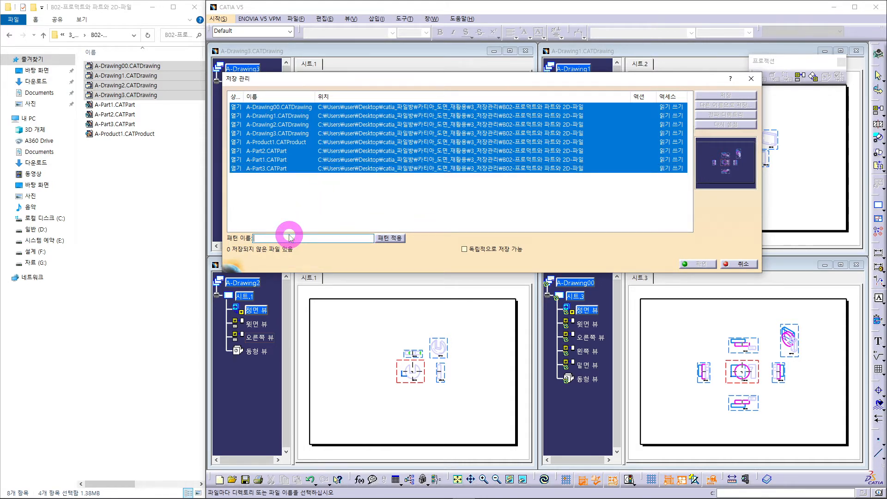
text(*)
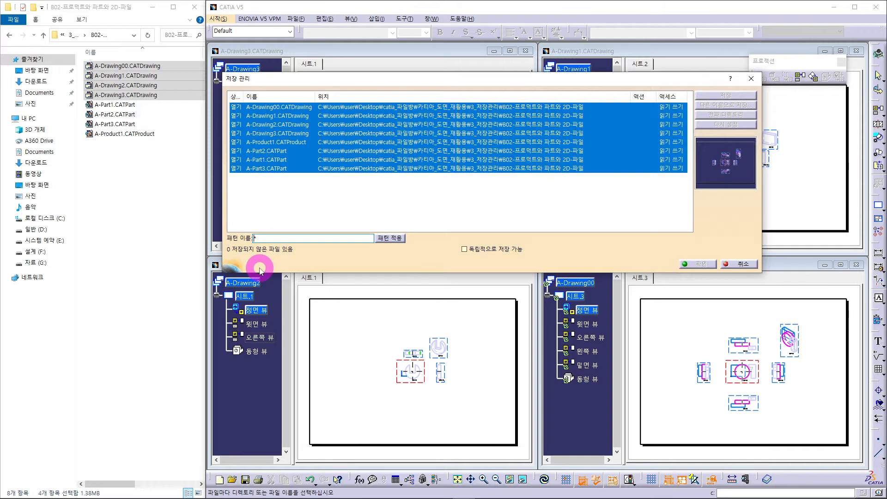
text(K)
click(393, 238)
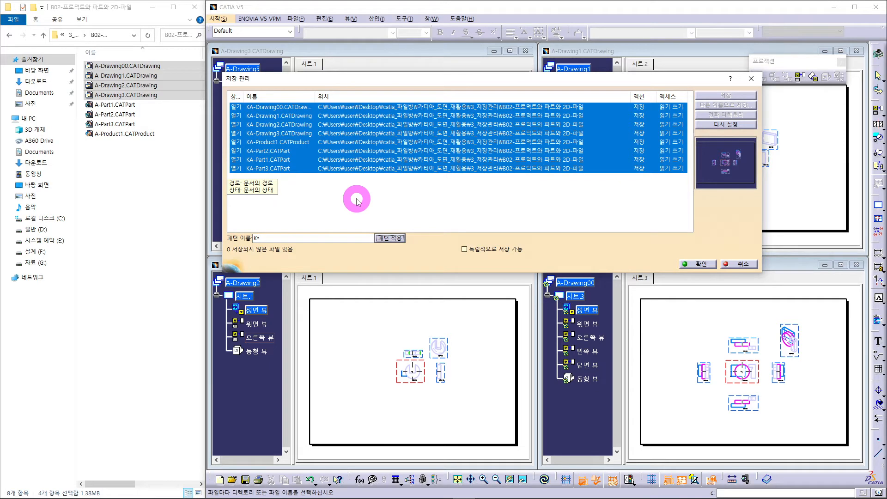
click(701, 264)
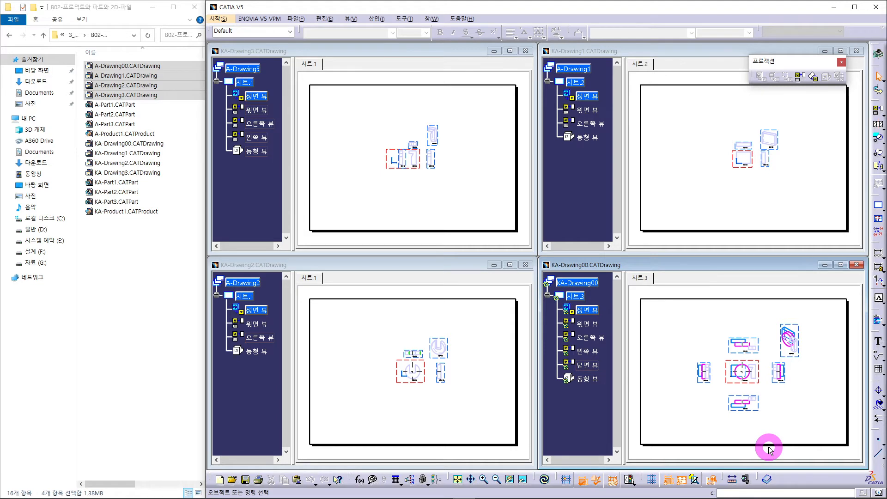
Close the KA-Drawing3, KA-Drawing2, KA-Drawing00 and KA-Drawing1 drawing windows.
click(148, 277)
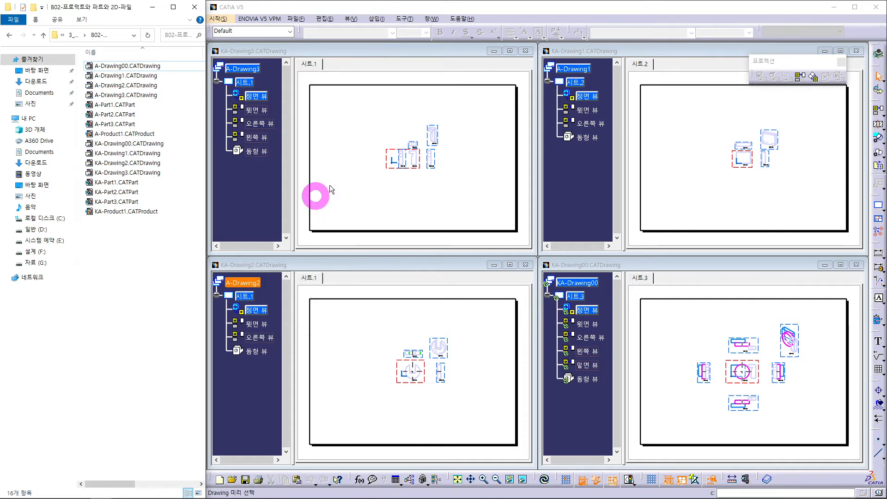
click(528, 51)
click(527, 51)
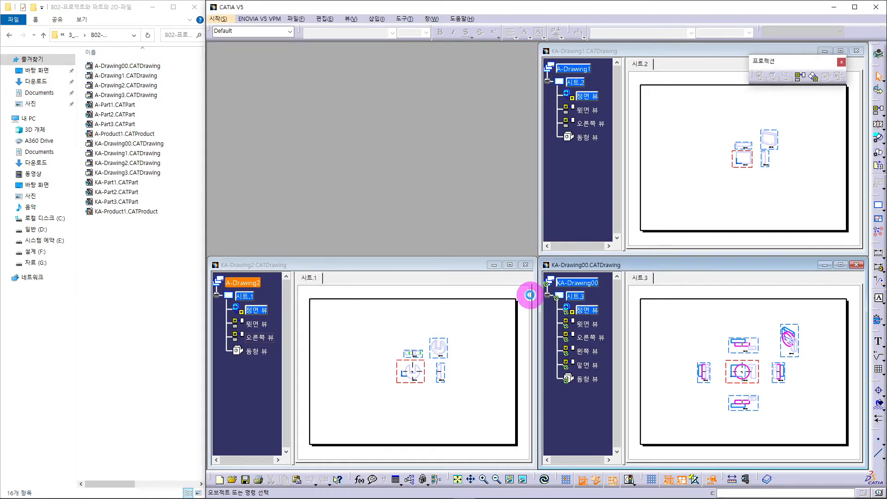
click(525, 265)
click(859, 265)
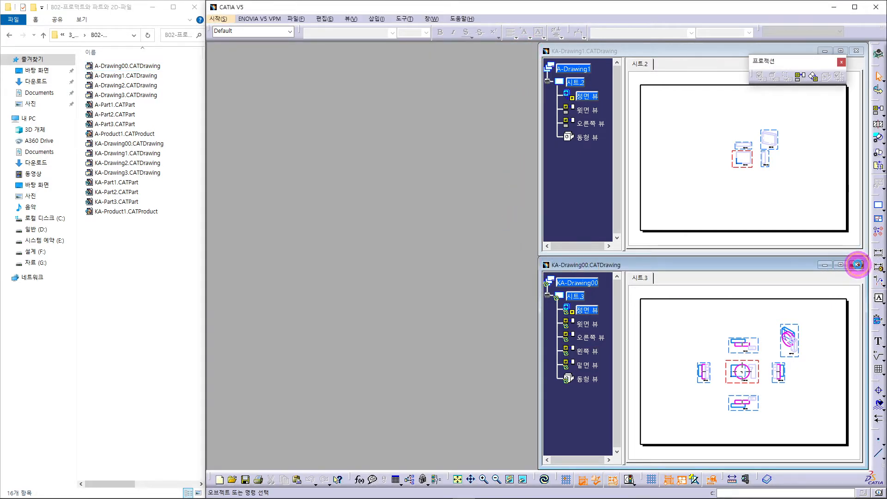
click(855, 51)
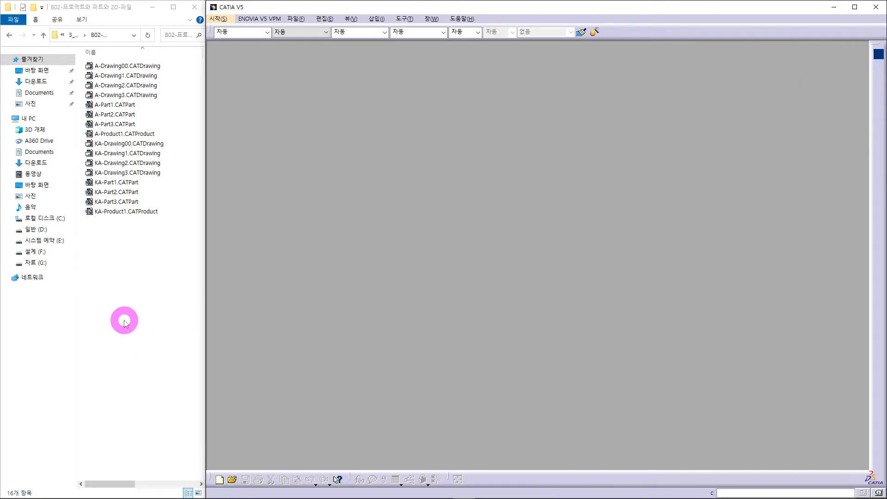
Open KA-Part2.CATPart and A-Part2.CATPart, tile the two windows vertically, and make KA-Part2 the active one.
click(128, 192)
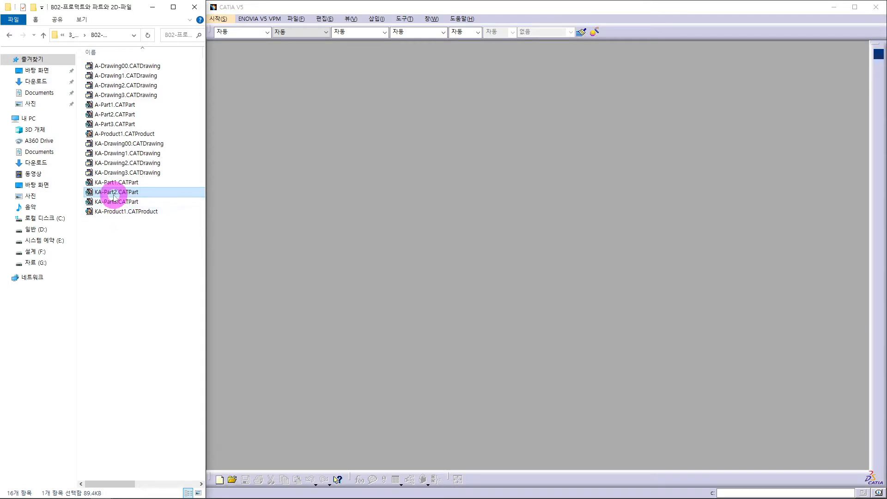
drag(115, 191, 333, 165)
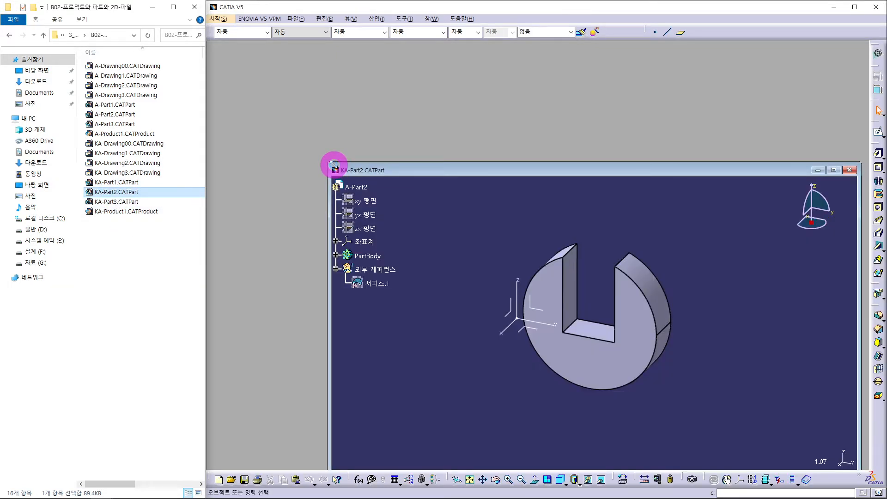
drag(116, 114, 292, 99)
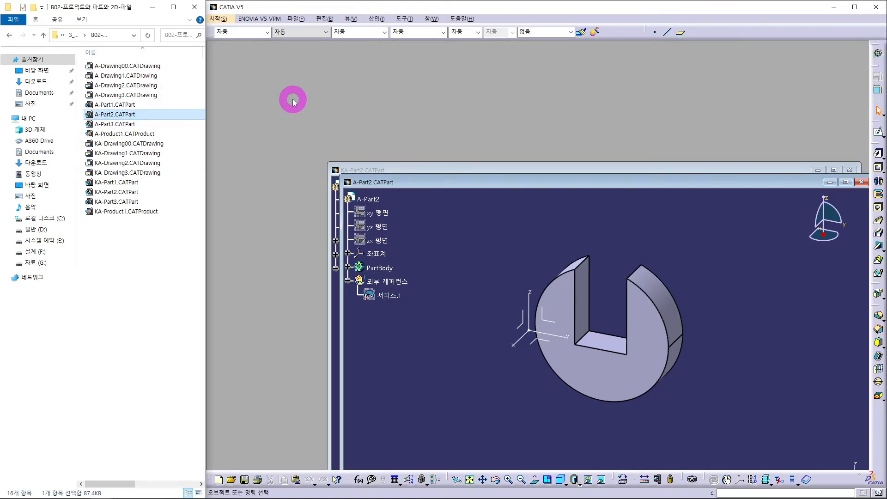
click(432, 18)
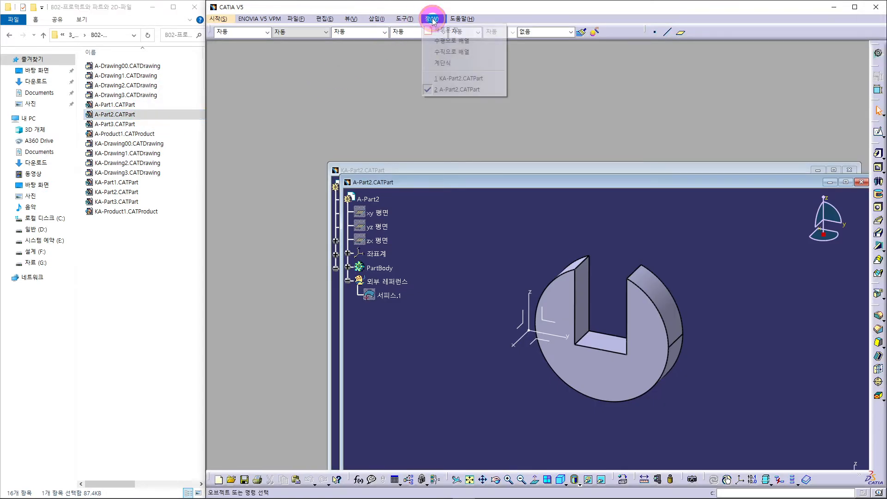
click(445, 52)
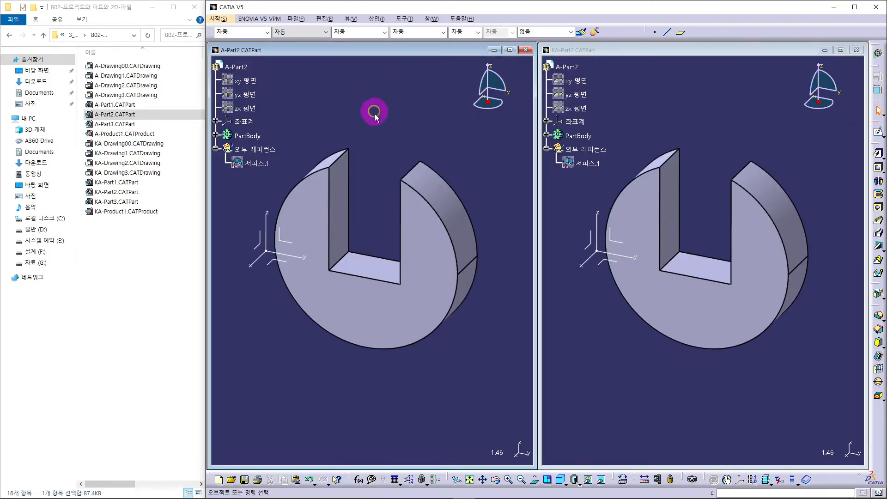
click(631, 111)
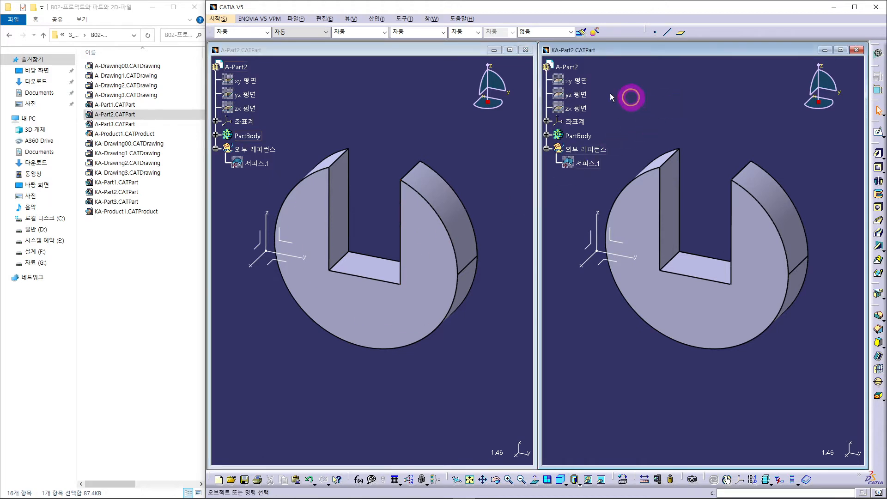
click(653, 104)
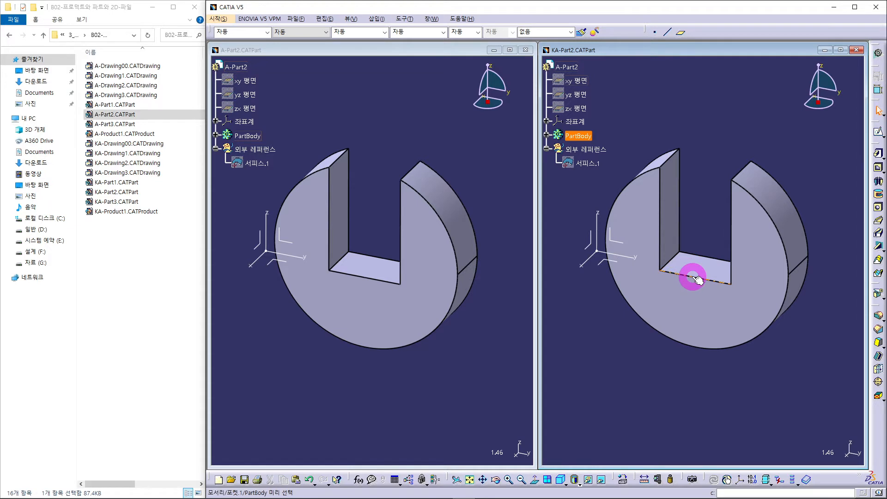
Define PartBody of KA-Part2 as the in-work object.
right_click(578, 136)
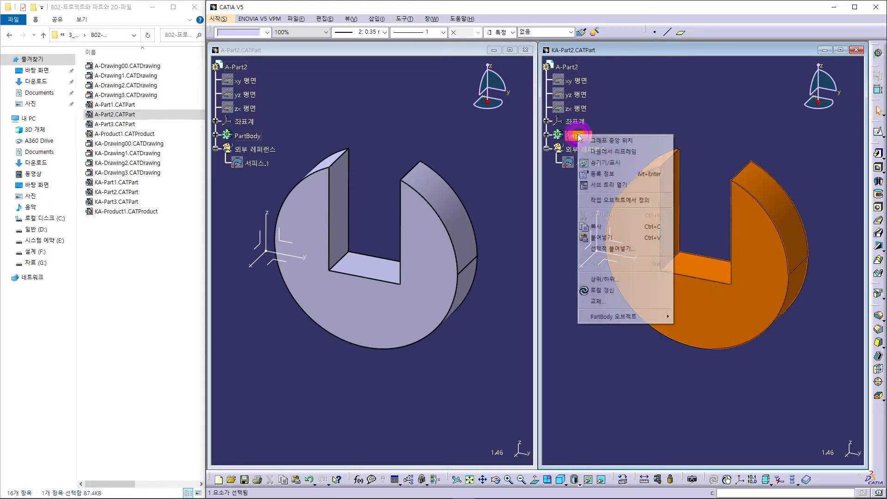
click(617, 185)
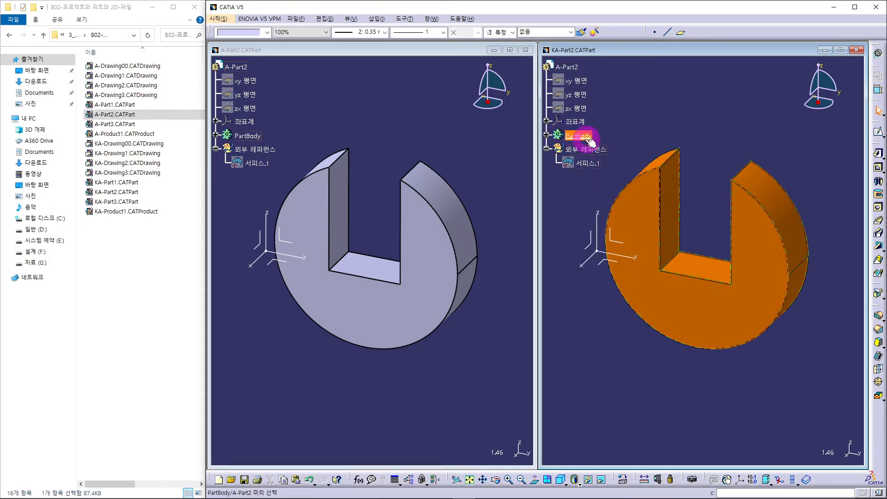
click(721, 123)
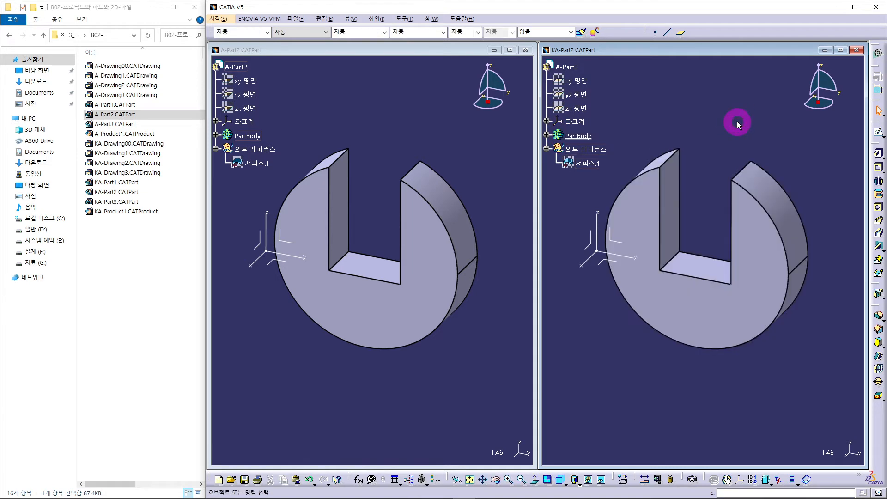
Chamfer the front lower edge of the slot in KA-Part2 with a 5 mm length and 45° angle.
click(701, 279)
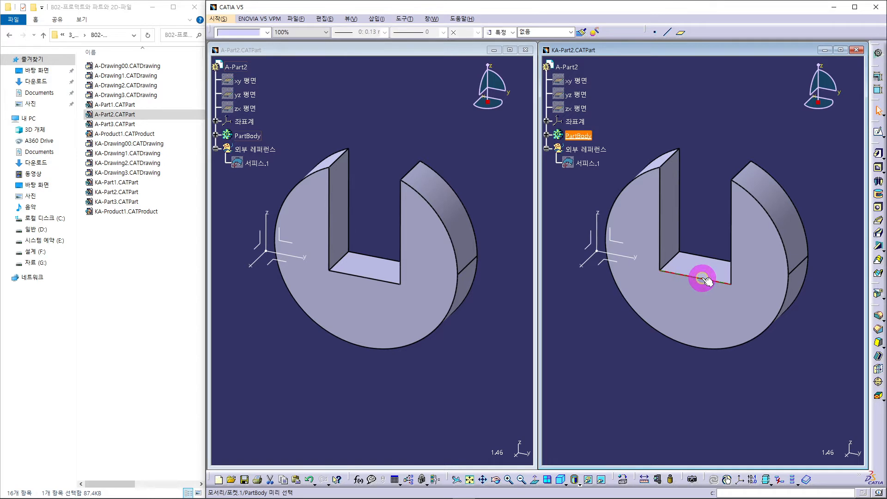
click(877, 330)
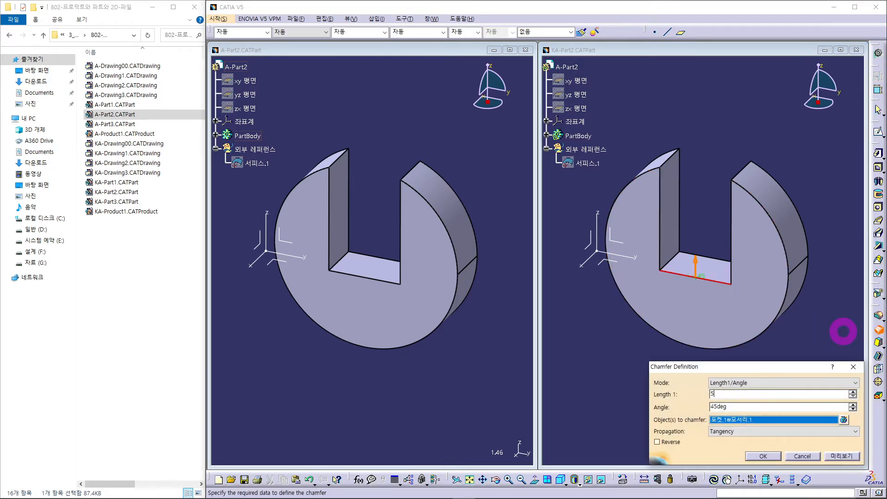
key(Return)
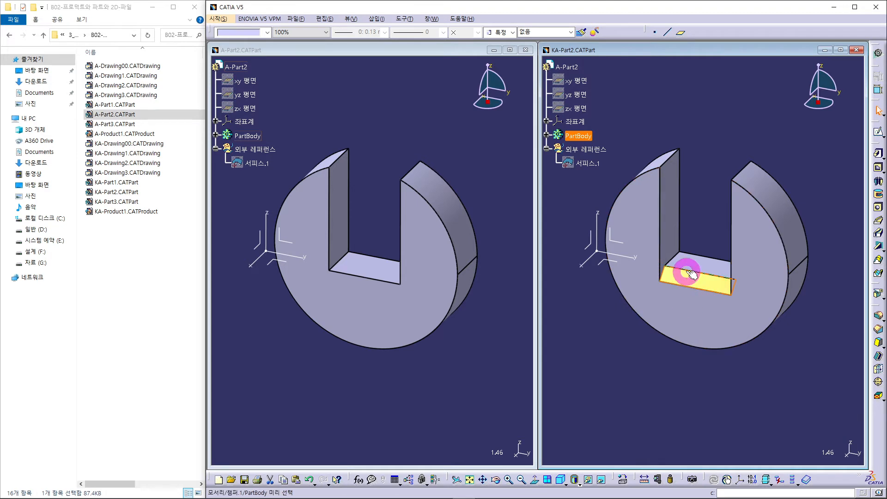
click(667, 389)
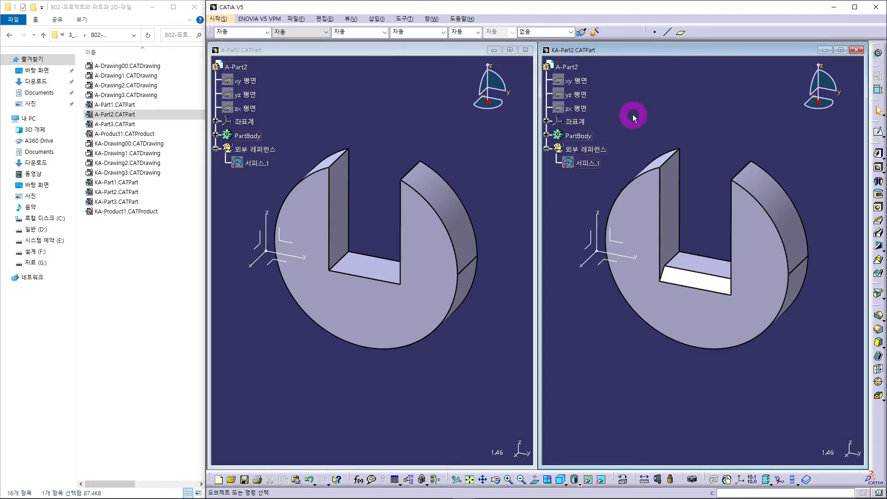
Save KA-Part2.CATPart and close both the KA-Part2 and A-Part2 windows.
click(295, 19)
click(307, 80)
click(856, 51)
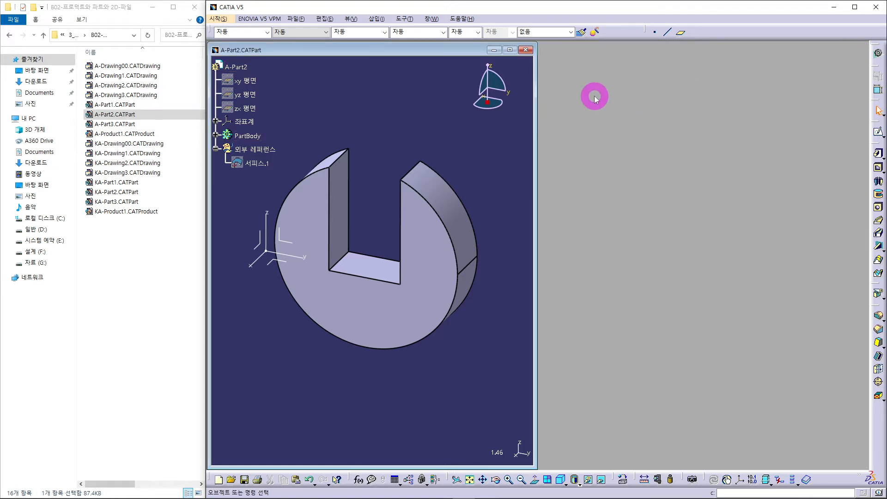
click(526, 51)
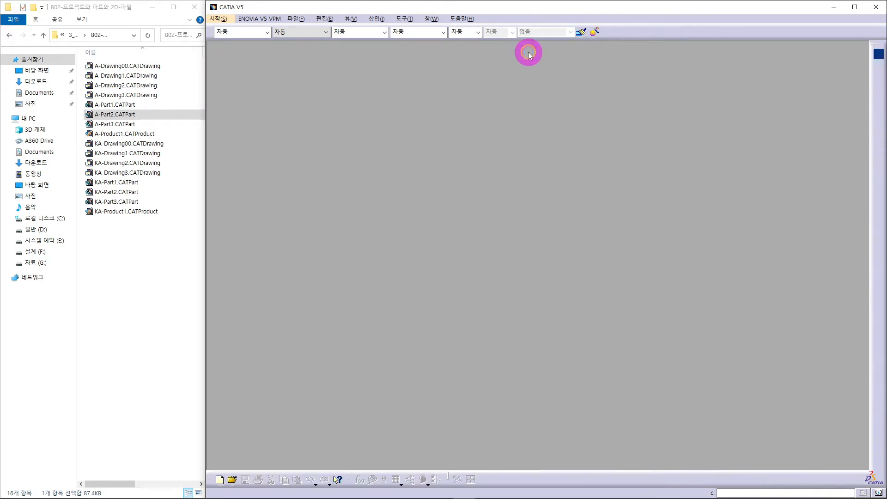
Open A-Product1.CATProduct and KA-Product1.CATProduct and tile the two windows vertically.
click(130, 134)
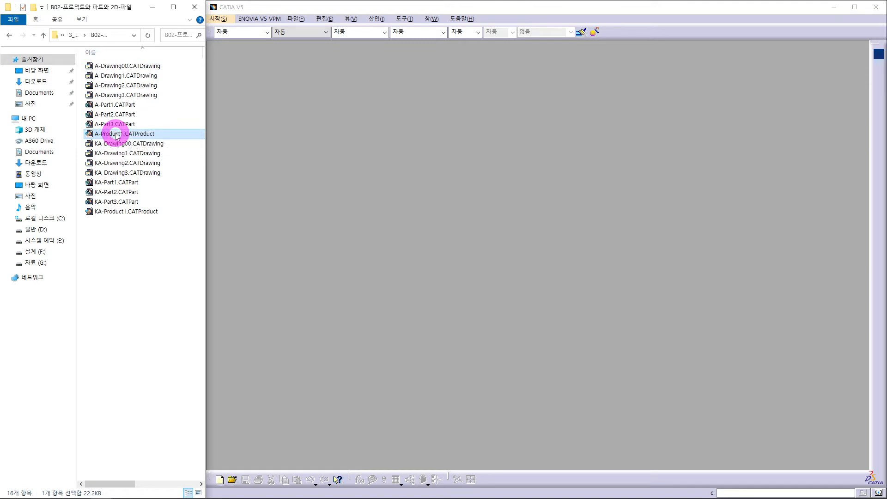
drag(111, 134, 328, 125)
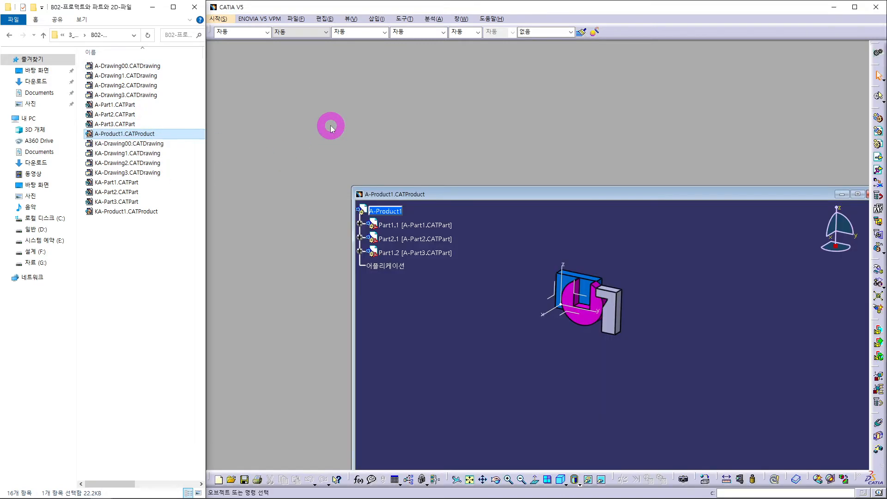
click(139, 212)
drag(139, 211, 574, 99)
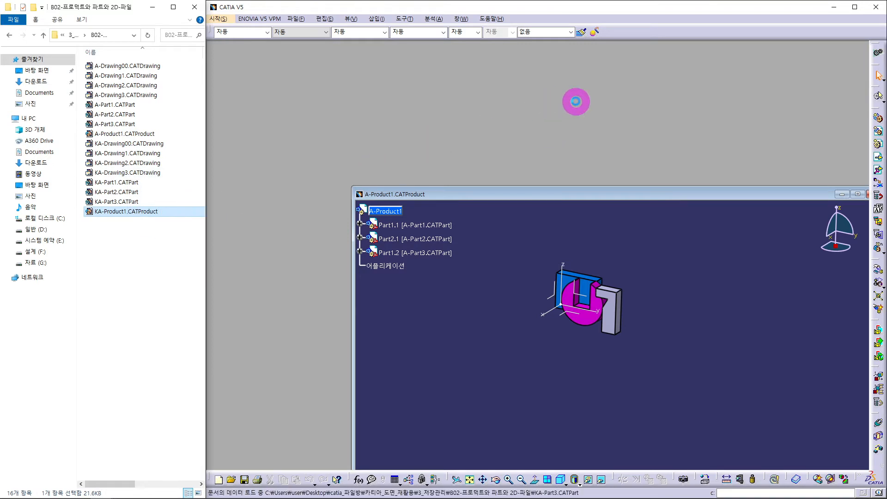
click(461, 19)
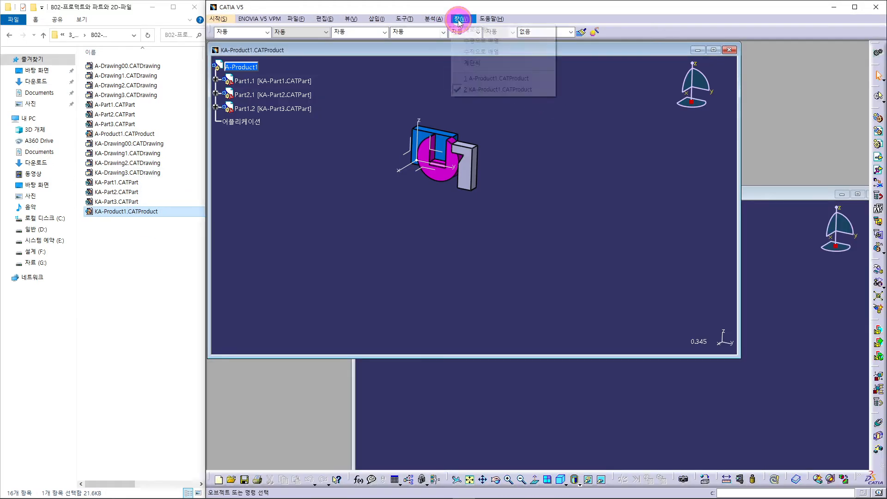
click(474, 51)
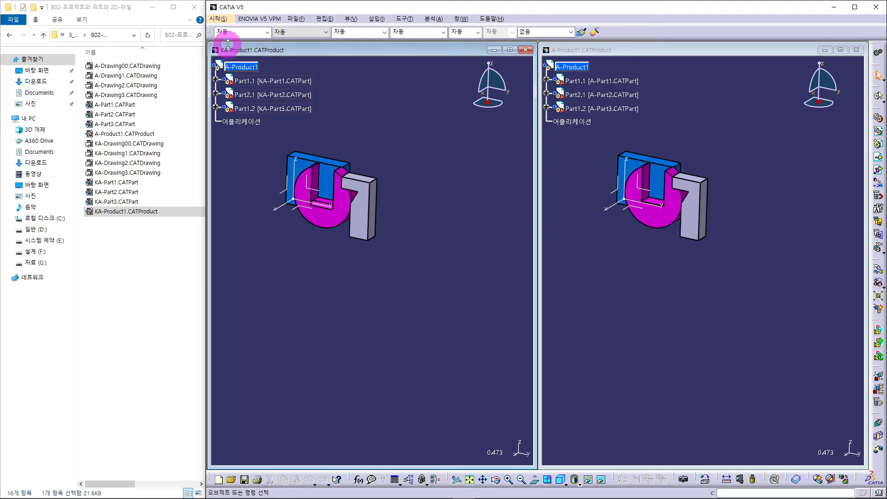
Compare the slot of Part2.1 in KA-Product1 and A-Product1, and close both product windows.
middle_drag(334, 249, 380, 277)
middle_drag(645, 291, 688, 297)
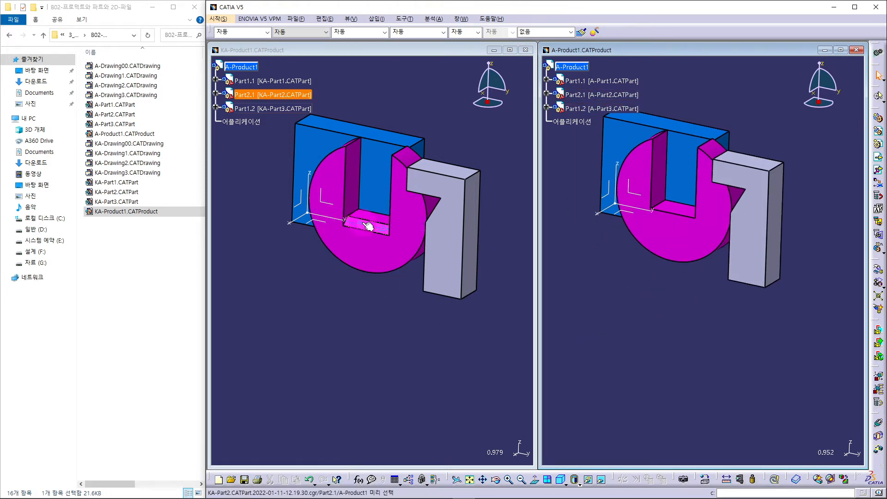
click(369, 226)
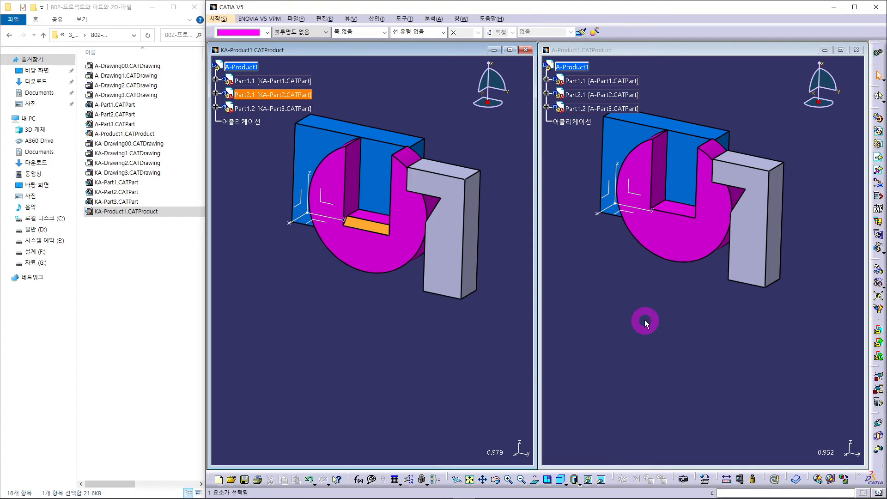
click(856, 51)
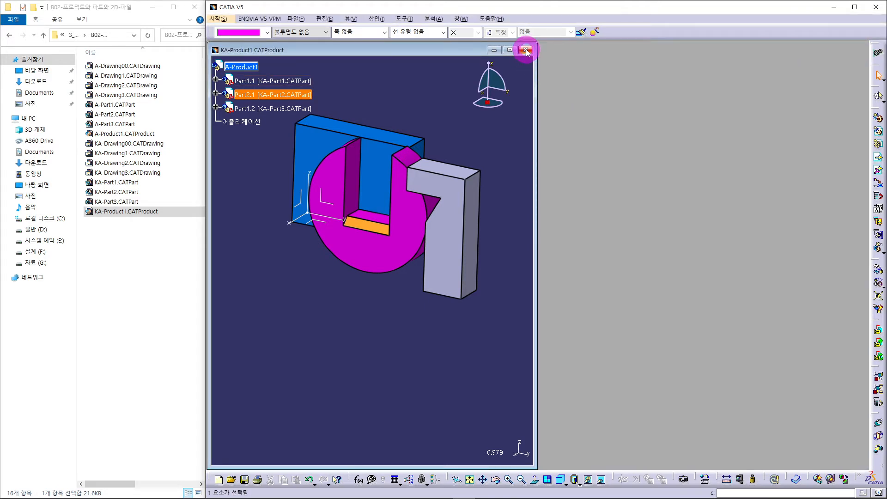
click(525, 50)
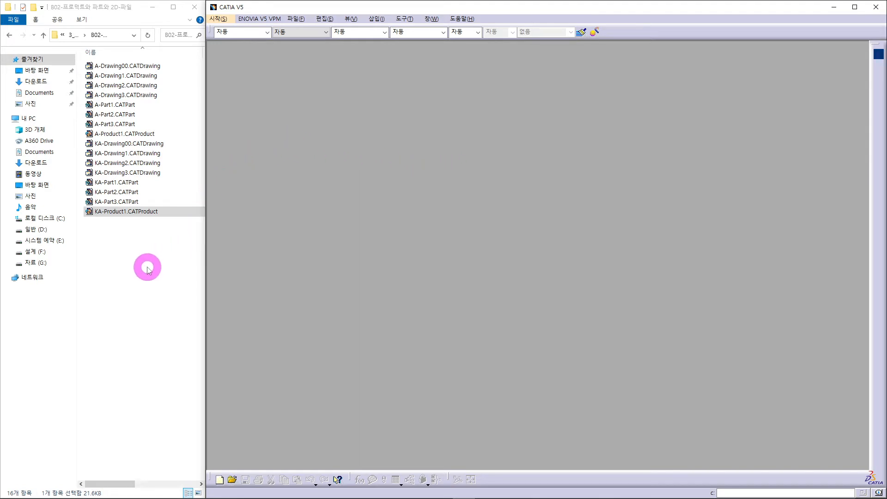
Open KA-Part2.CATPart and KA-Drawing2.CATDrawing and tile the two windows vertically.
click(122, 192)
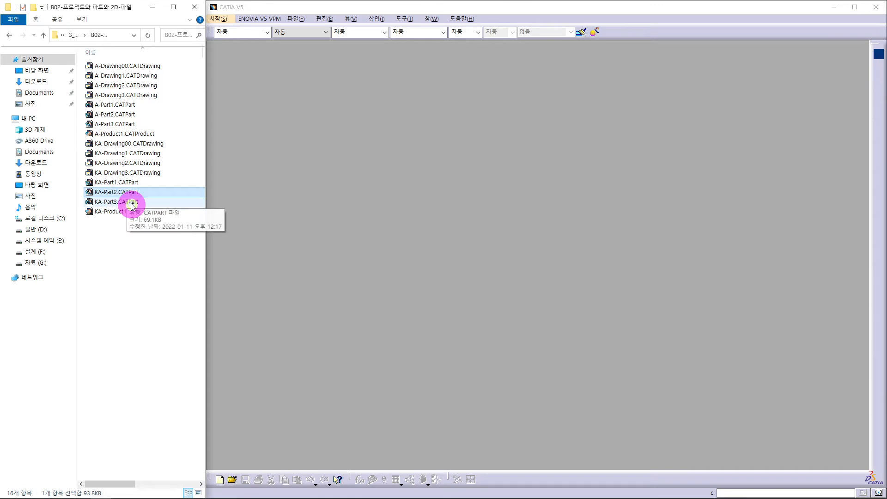
drag(122, 194, 381, 201)
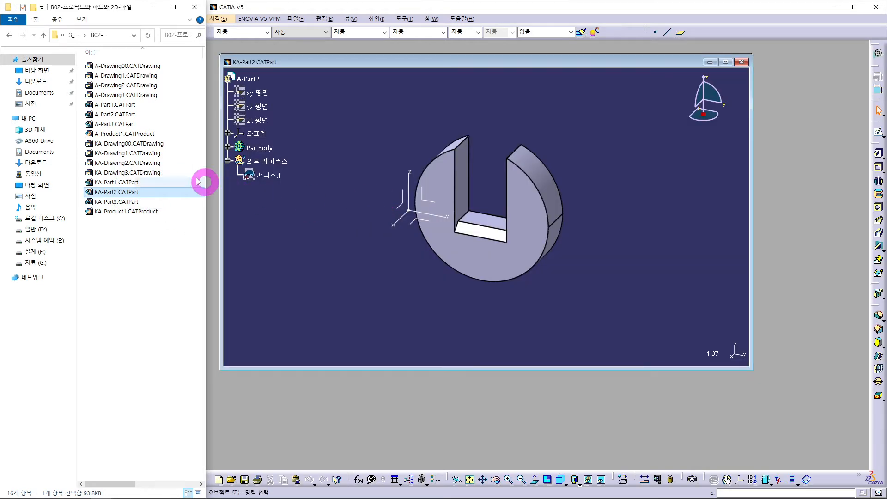
click(139, 163)
drag(138, 163, 465, 410)
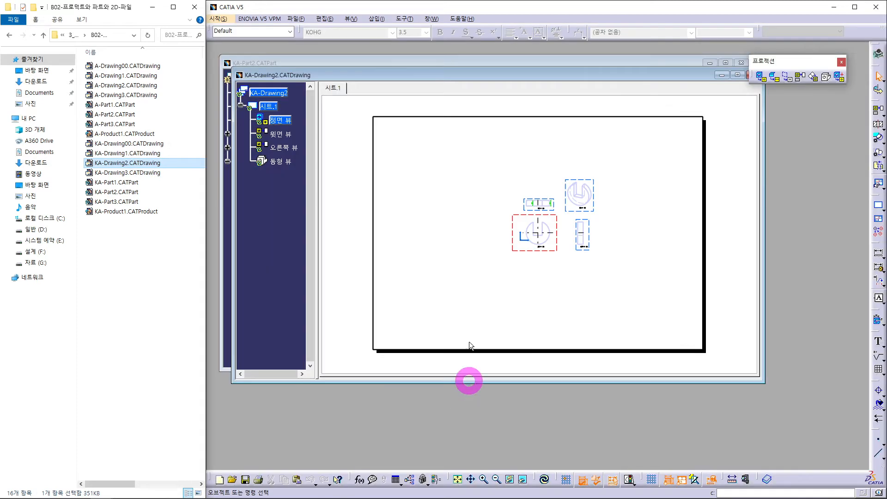
click(431, 18)
click(447, 56)
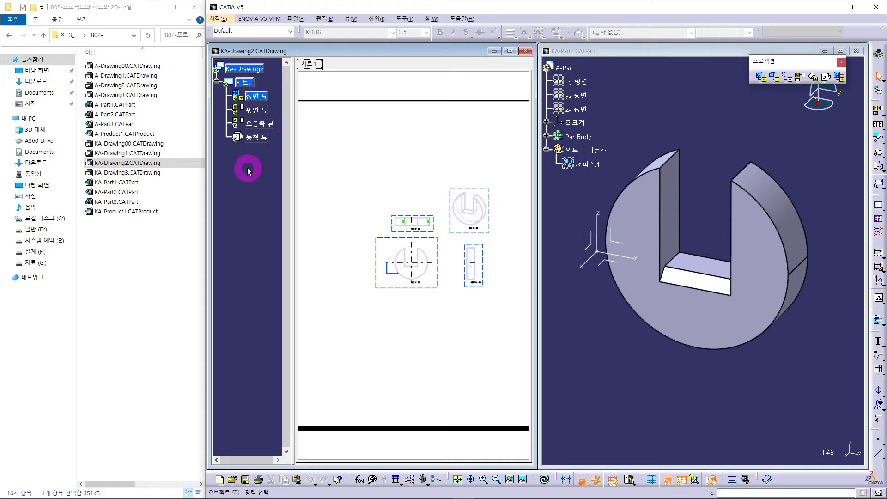
Update KA-Drawing2 from its linked part and check the slot chamfer in the isometric and projected views.
click(544, 481)
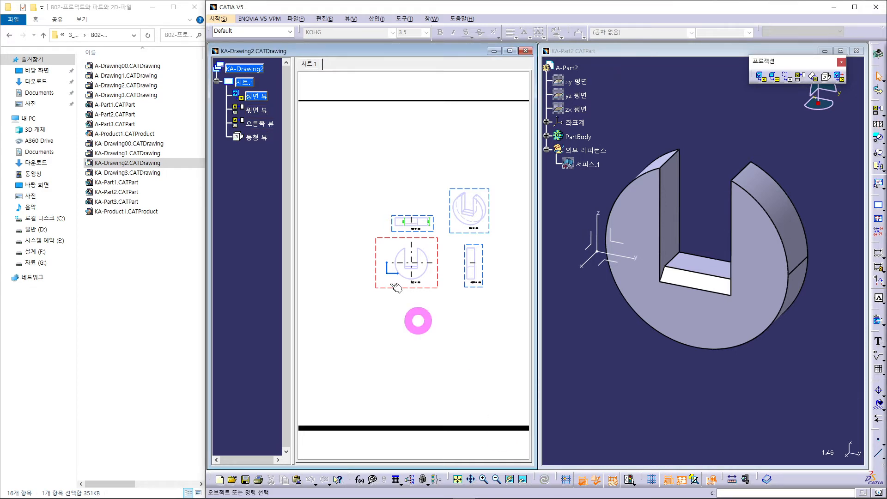
mouse_move(422, 320)
middle_down()
mouse_move(419, 269)
mouse_move(320, 368)
middle_up()
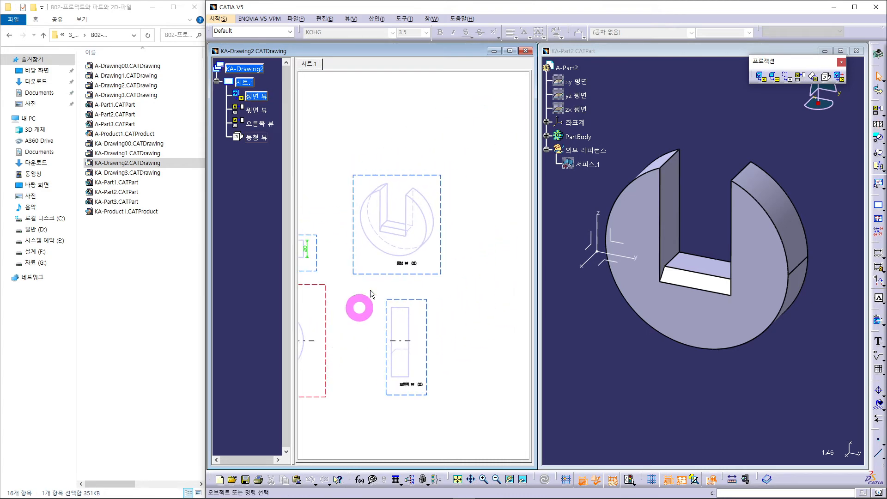
mouse_move(356, 232)
middle_down()
mouse_move(395, 253)
mouse_move(396, 200)
middle_up()
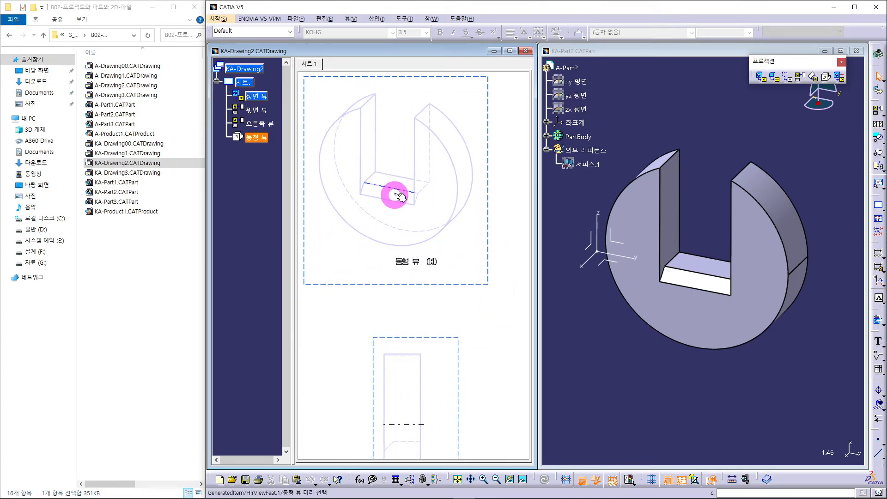
drag(396, 198, 379, 280)
mouse_move(411, 243)
middle_down()
mouse_move(411, 311)
mouse_move(382, 333)
mouse_move(419, 336)
middle_up()
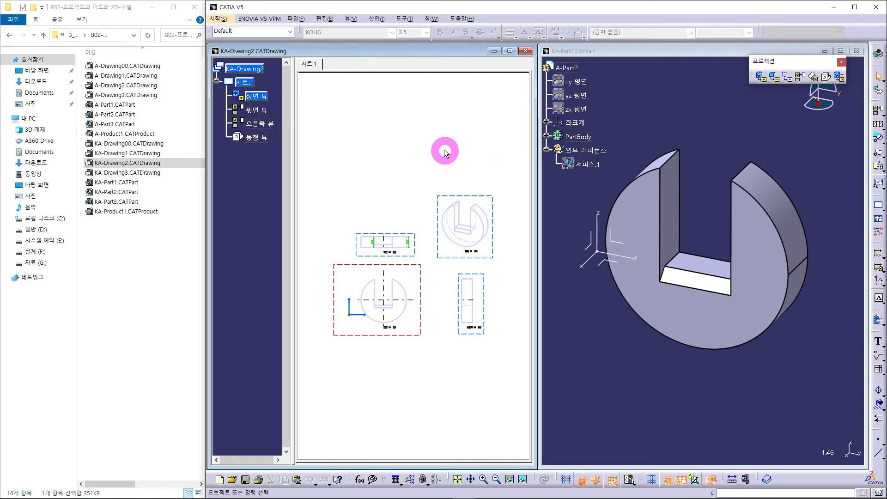
Save KA-Drawing2.CATDrawing and close the KA-Drawing2 and KA-Part2 windows.
click(295, 19)
click(304, 77)
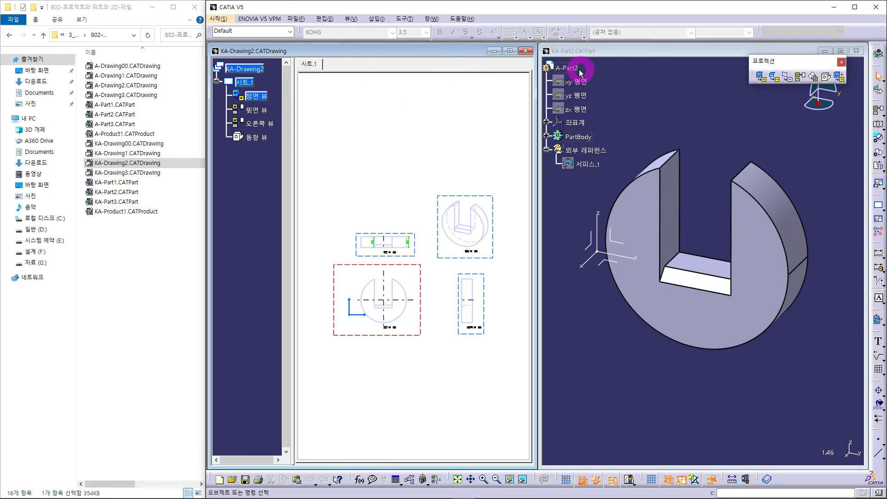
click(525, 50)
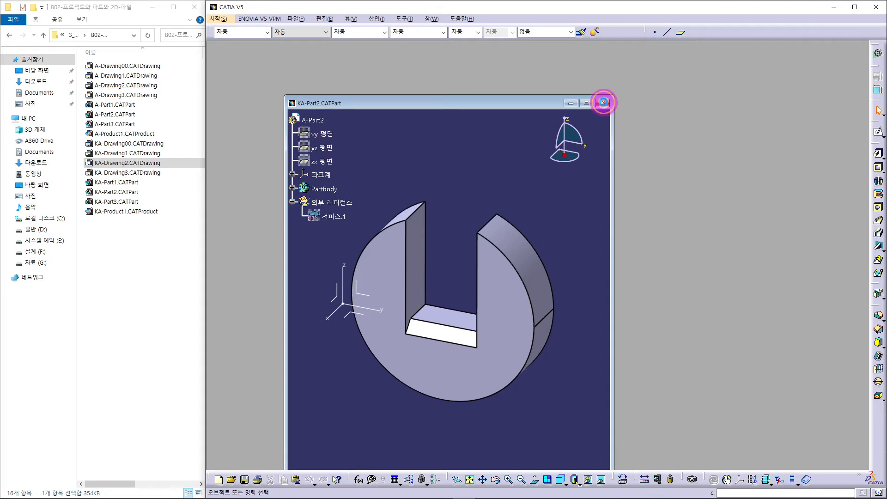
click(603, 104)
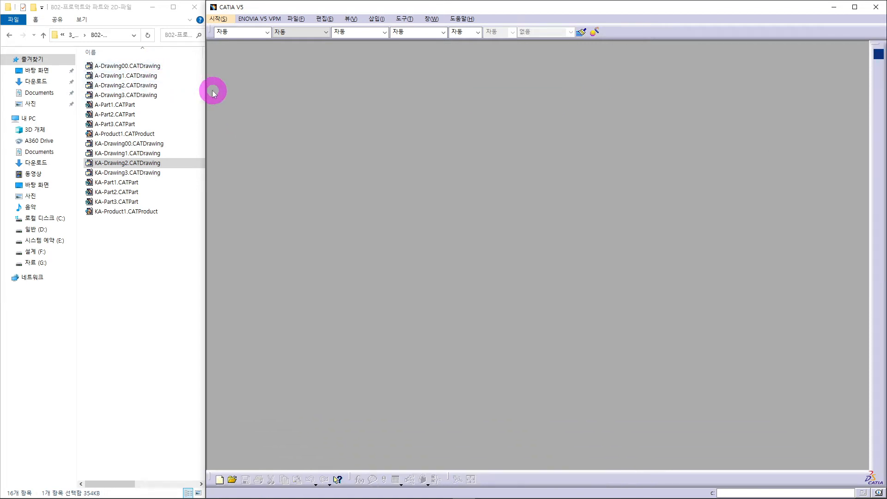
Open the original A-Drawing2.CATDrawing and maximize its window.
click(184, 91)
drag(154, 89, 532, 200)
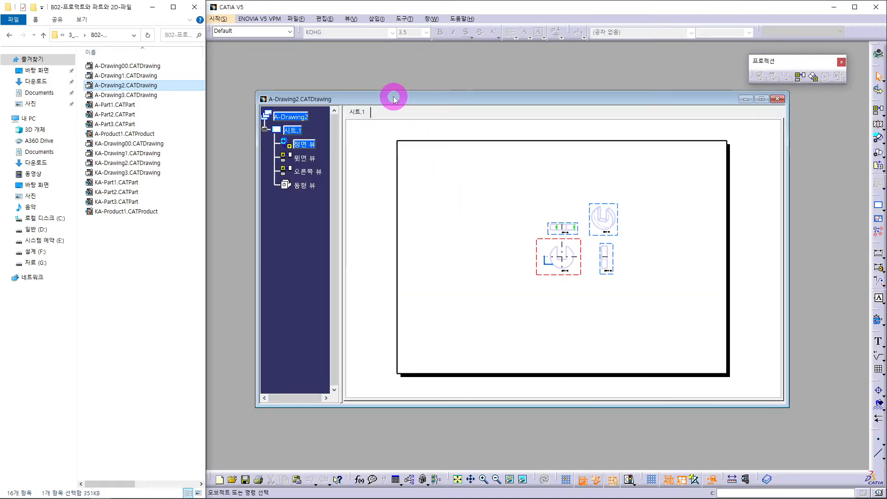
click(402, 101)
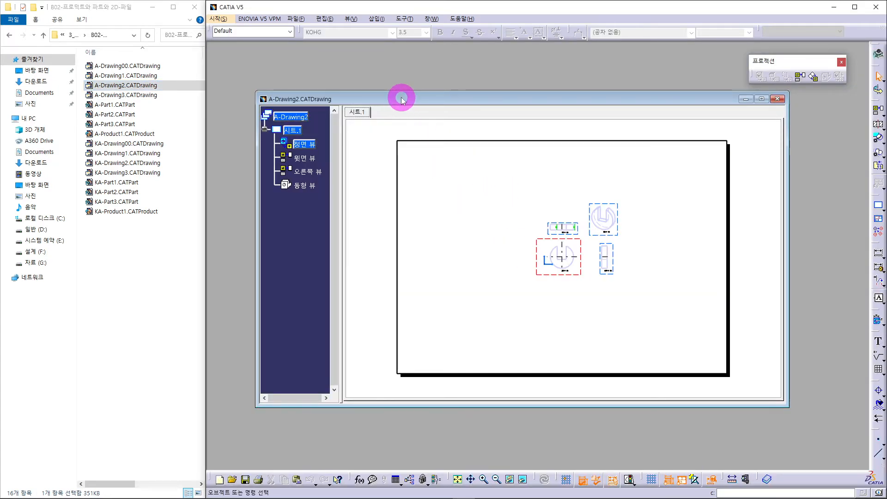
double_click(401, 99)
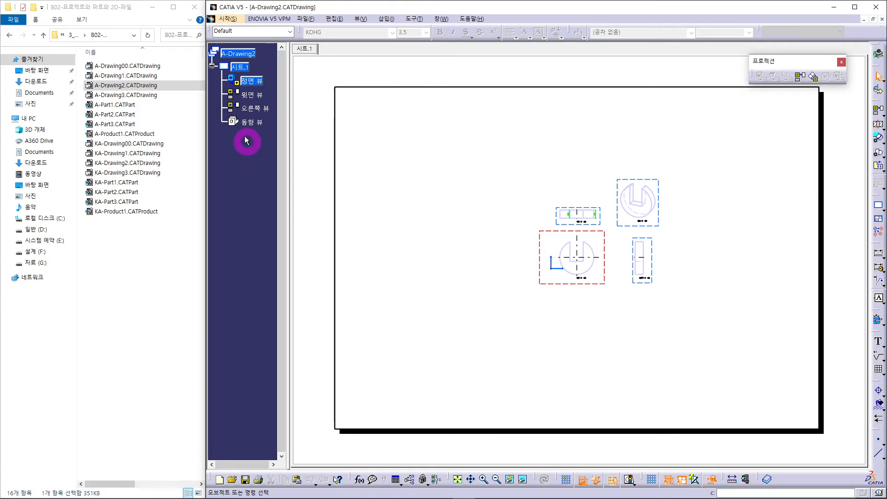
Examine the slot in the views of A-Drawing2, and restore its window to a smaller size.
double_click(248, 81)
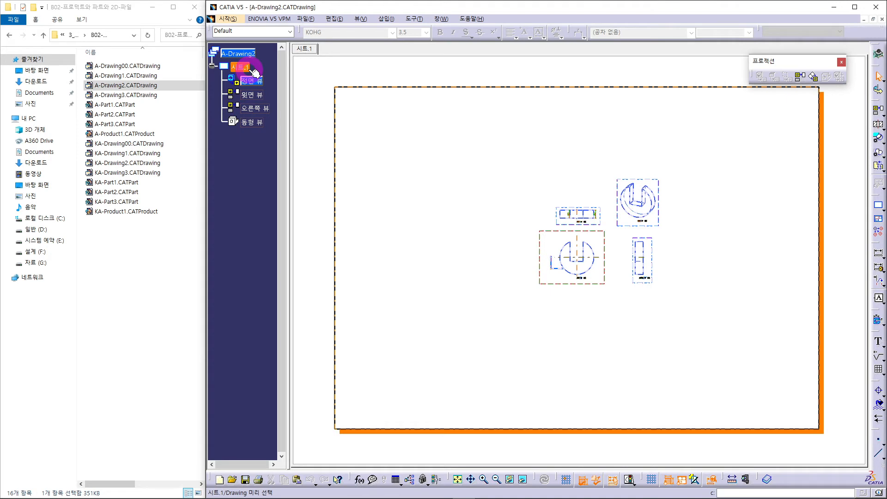
mouse_move(588, 298)
middle_down()
mouse_move(572, 316)
mouse_move(594, 244)
middle_up()
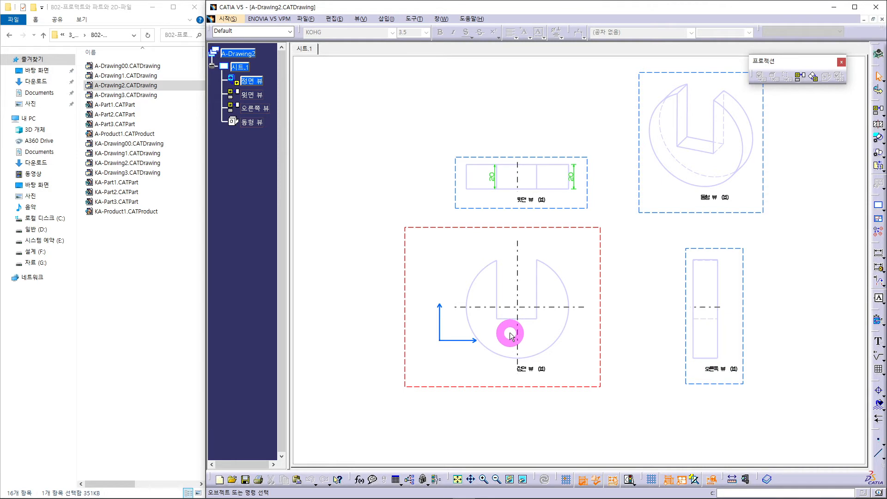
click(873, 20)
drag(511, 97, 492, 72)
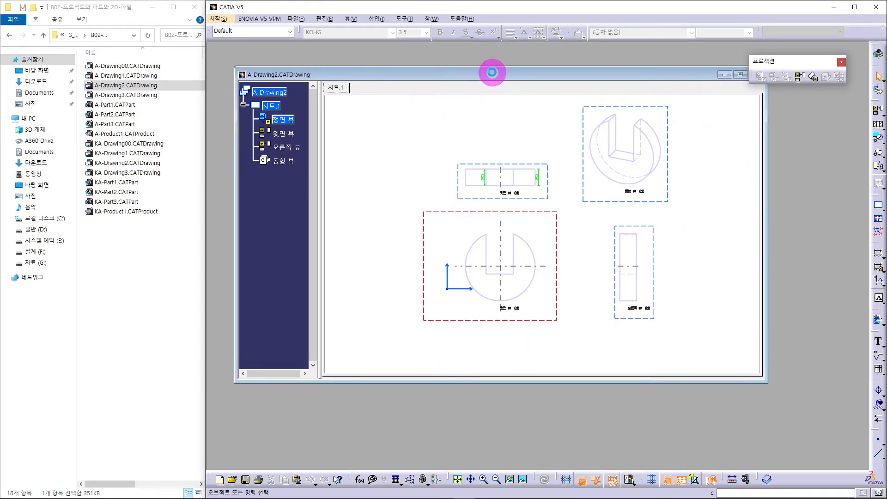
Open KA-Part2.CATPart alongside A-Drawing2, compare the two windows, and reposition the KA-Part2 window higher in the workspace.
drag(118, 192, 389, 455)
mouse_move(450, 115)
mouse_down()
mouse_move(511, 194)
mouse_move(527, 258)
mouse_move(515, 218)
mouse_up()
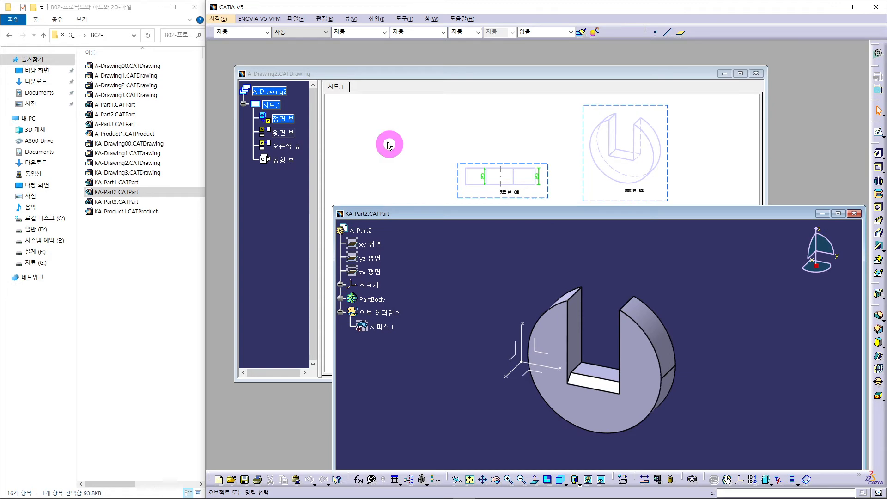
click(406, 178)
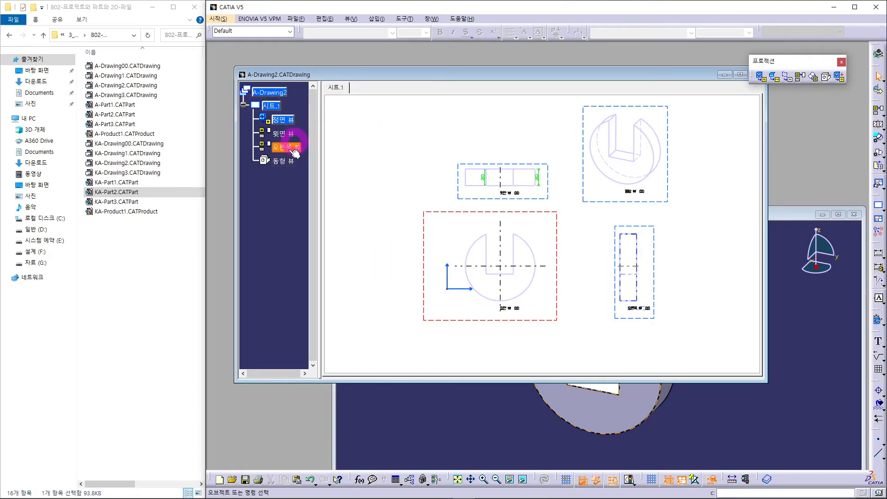
click(450, 427)
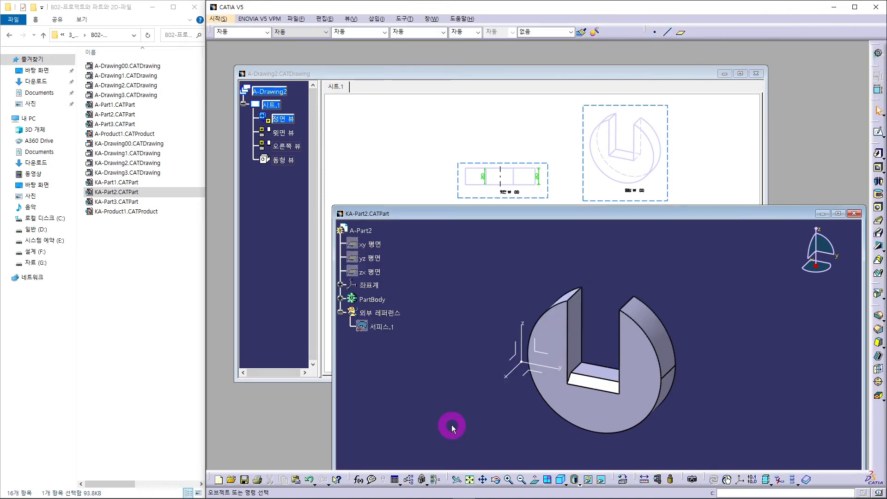
drag(431, 212, 422, 181)
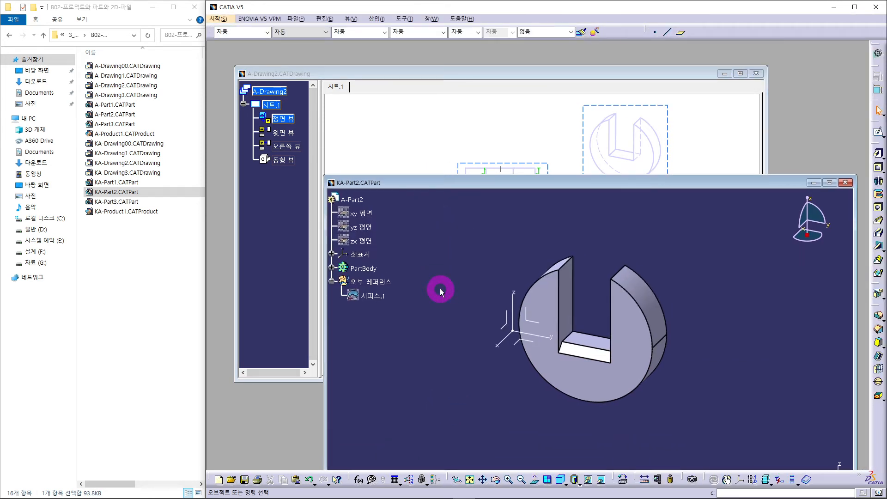
Define PartBody as the work object and sketch a small circle on the front face below the slot, centred on the horizontal axis at H about 63 mm.
click(364, 268)
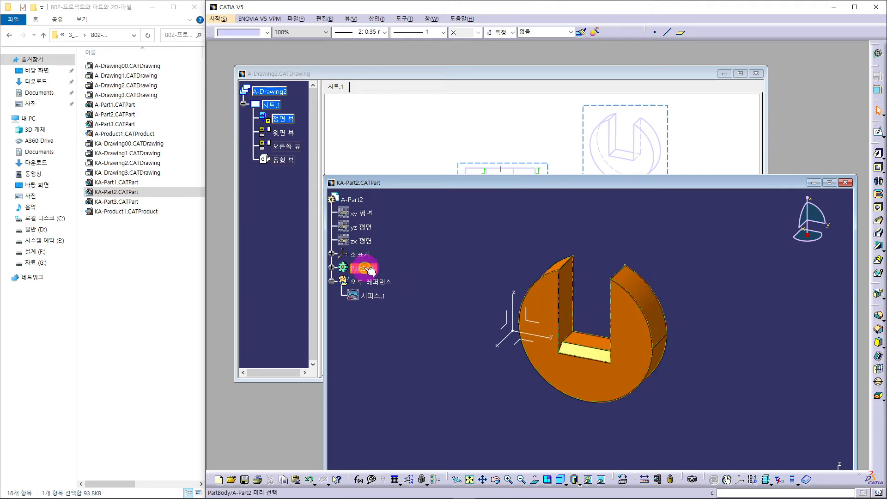
right_click(366, 270)
click(383, 333)
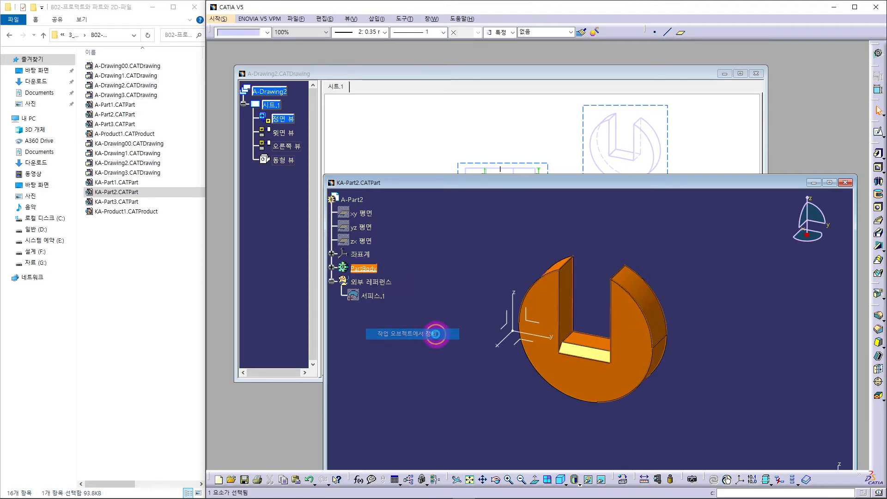
click(877, 133)
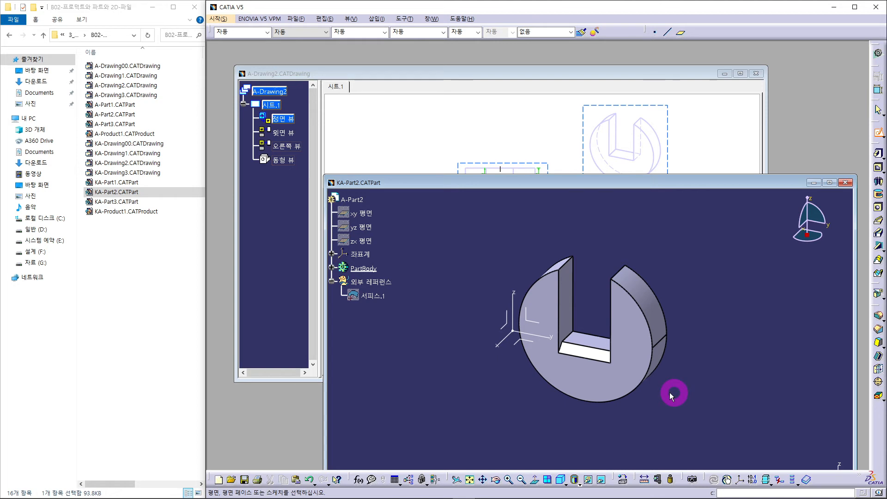
click(588, 383)
click(877, 212)
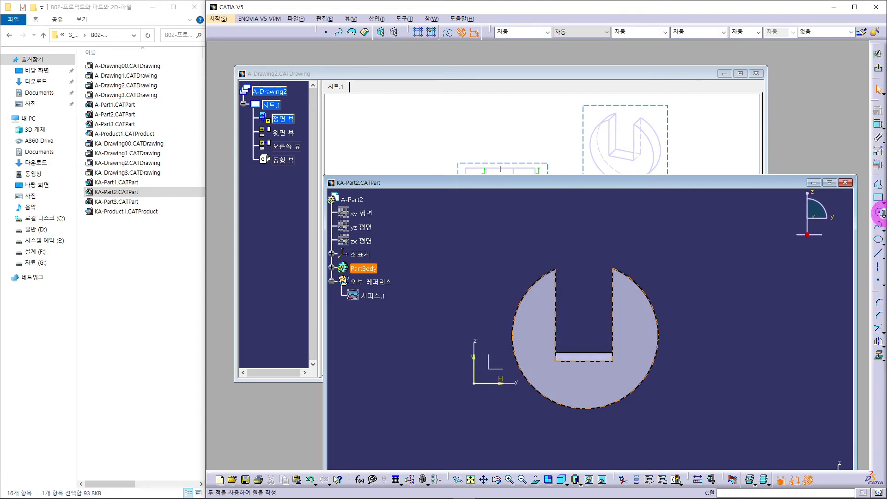
click(592, 383)
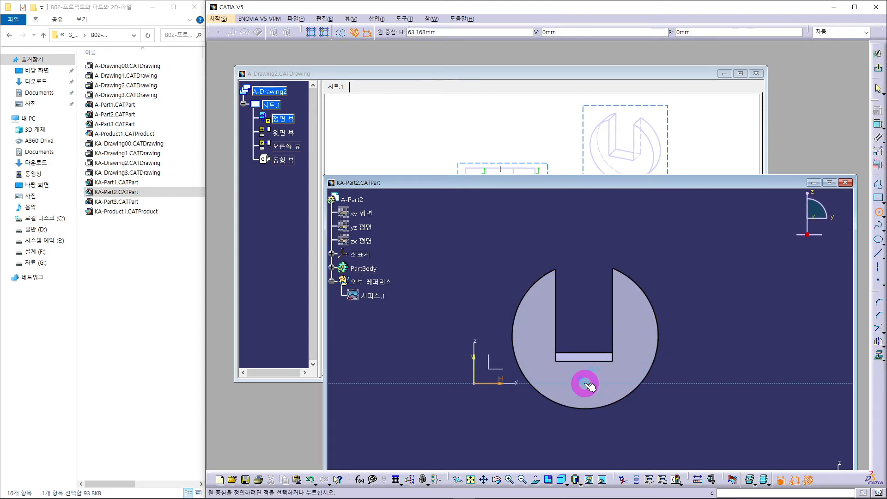
click(585, 383)
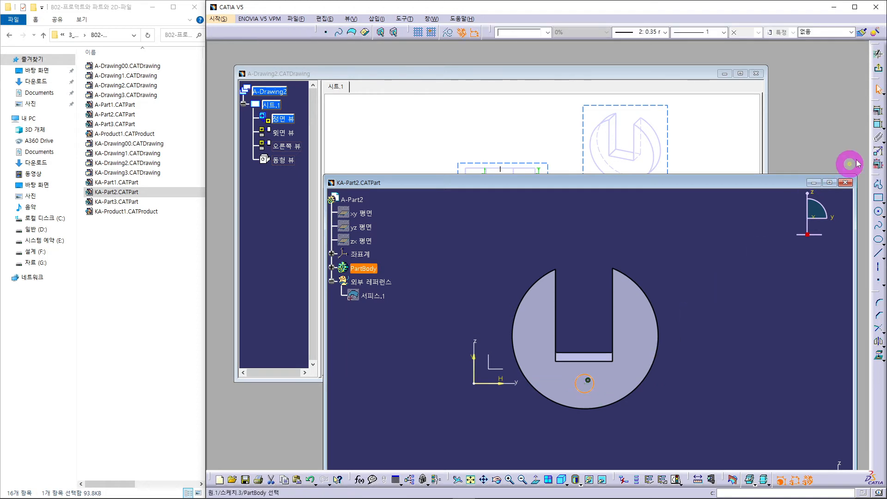
click(879, 89)
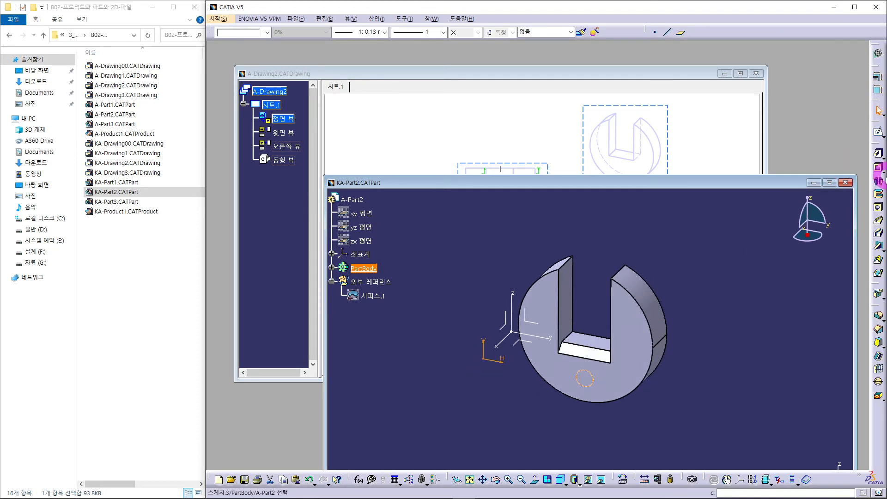
Cut a 20 mm deep pocket from the circle sketch and save KA-Part2.CATPart.
click(878, 169)
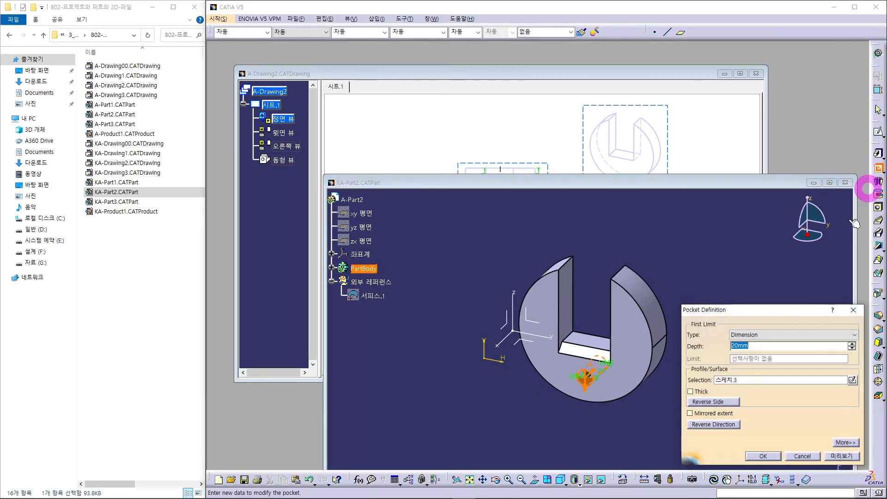
click(754, 458)
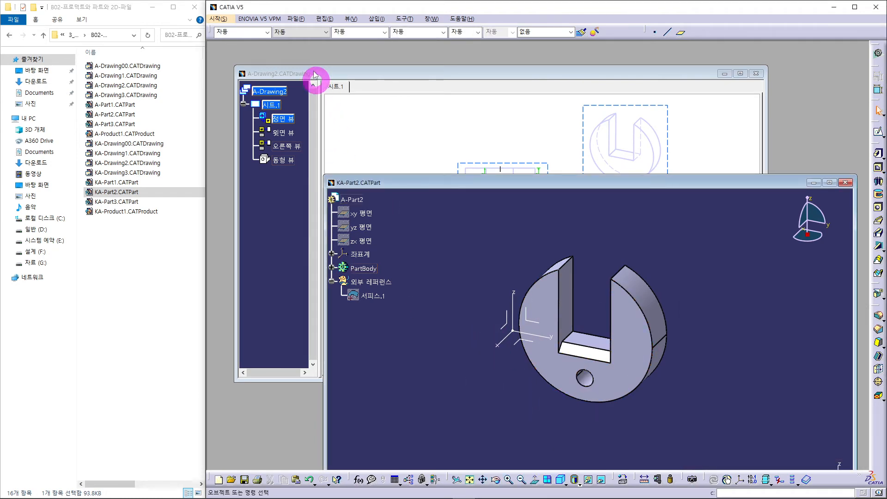
click(296, 19)
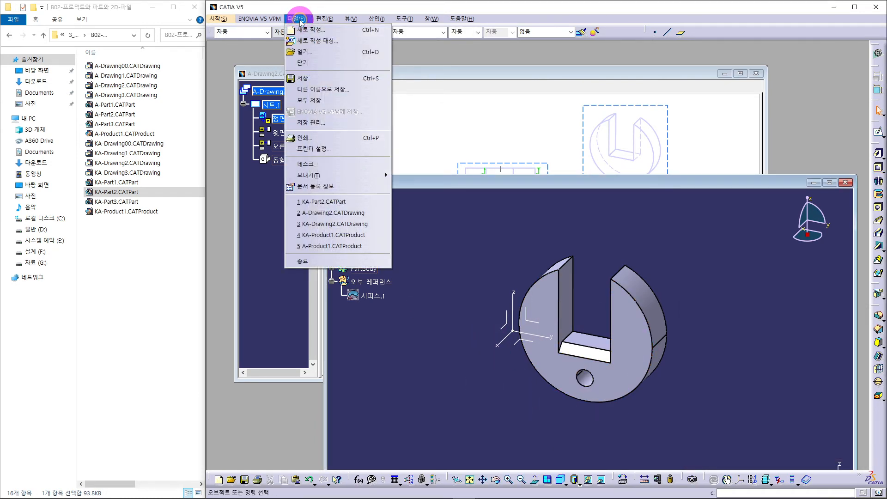
click(307, 76)
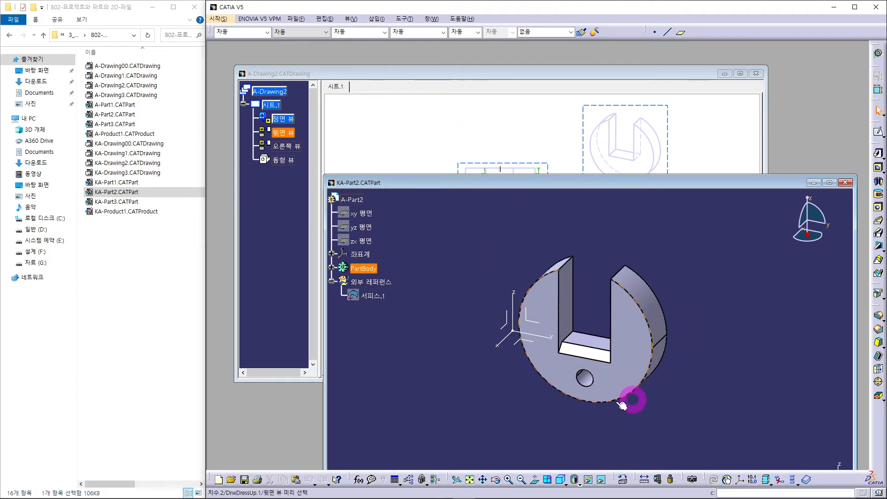
Bring A-Drawing2 to the front to check its views, and open KA-Drawing2.CATDrawing from the project folder.
click(448, 123)
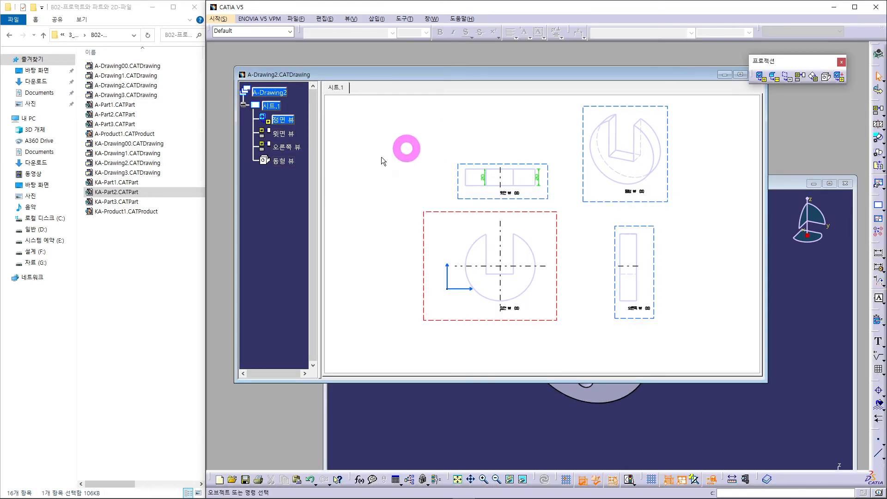
click(274, 179)
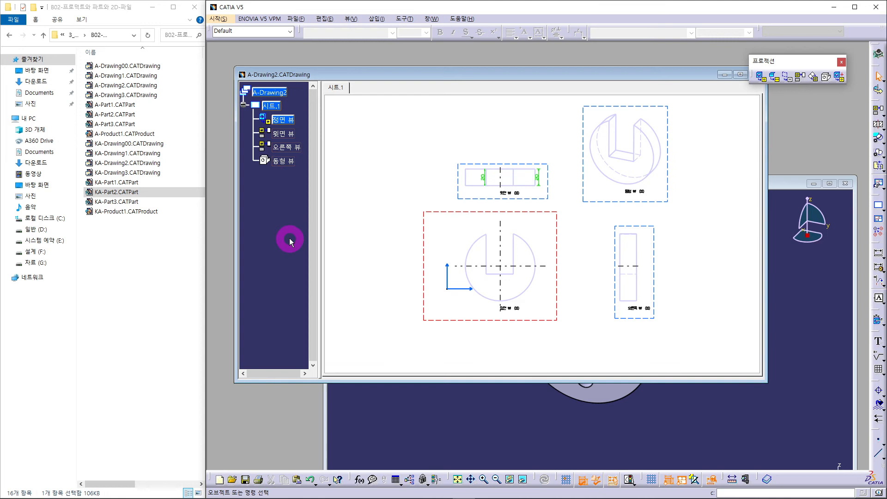
click(140, 259)
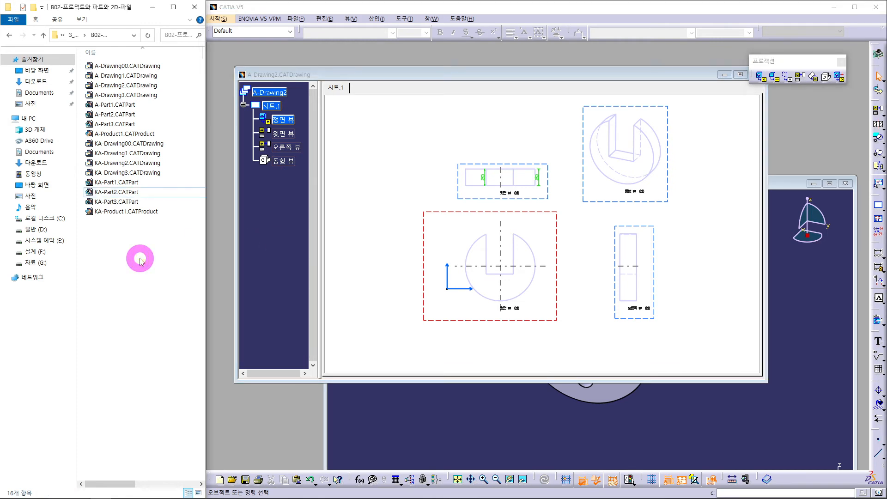
click(116, 163)
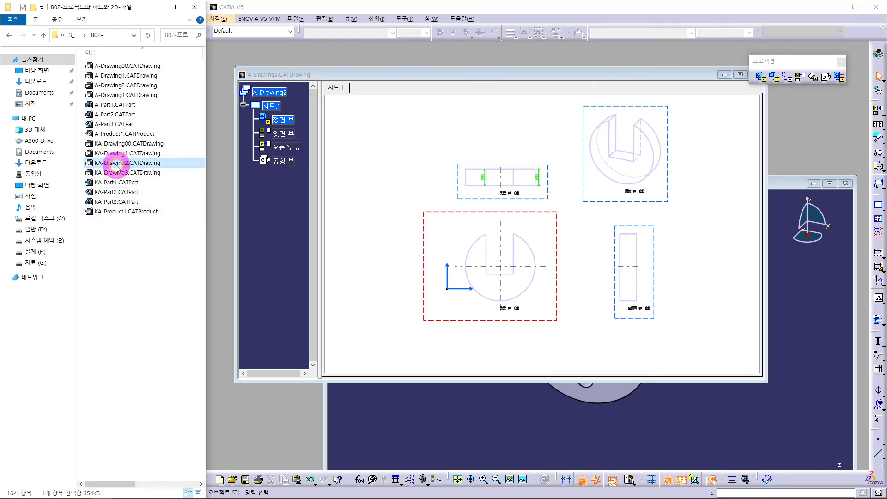
mouse_move(115, 161)
mouse_down()
mouse_move(121, 150)
mouse_move(307, 133)
mouse_move(350, 55)
mouse_up()
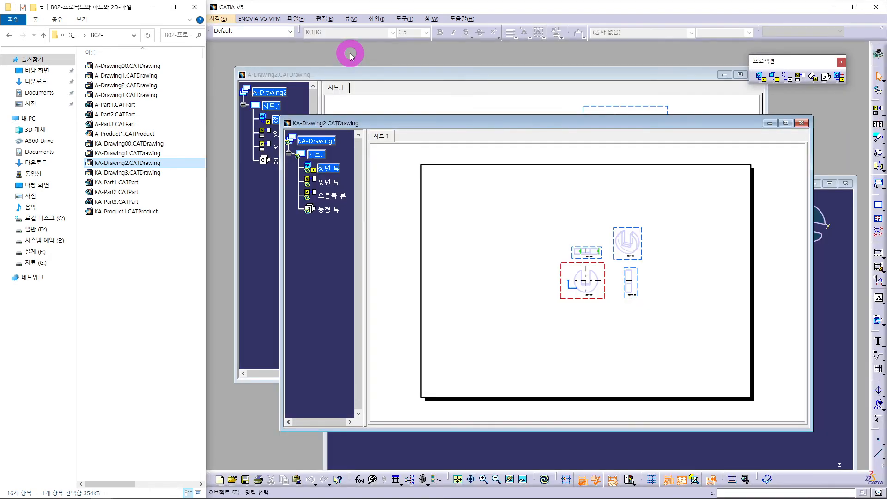
Tile the open document windows side by side and widen the KA-Drawing2 window to cover the A-Drawing2 window.
click(431, 19)
click(450, 51)
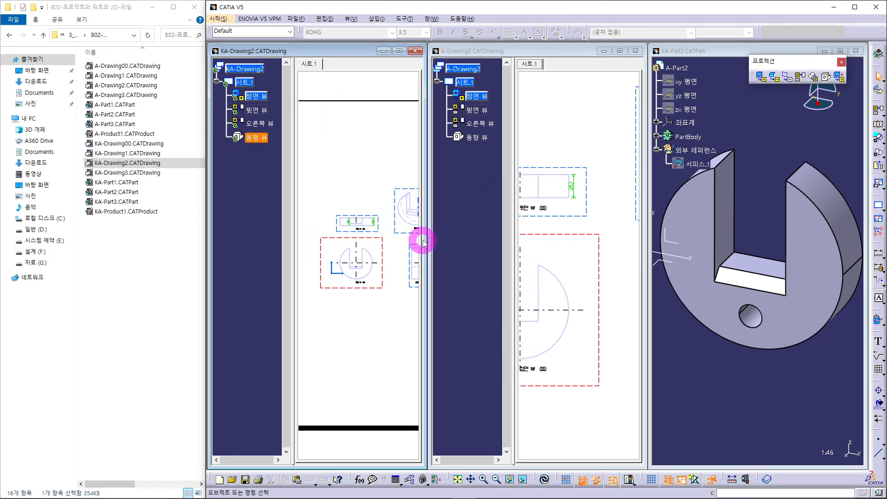
drag(421, 242, 636, 253)
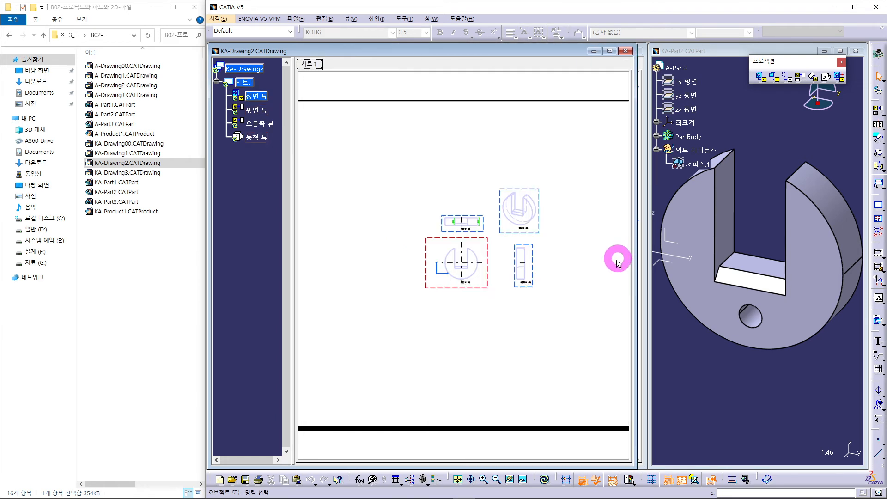
Update KA-Drawing2 from its linked part and check the hole below the slot in the front and isometric views.
mouse_move(501, 320)
middle_down()
mouse_move(485, 330)
mouse_move(493, 279)
middle_up()
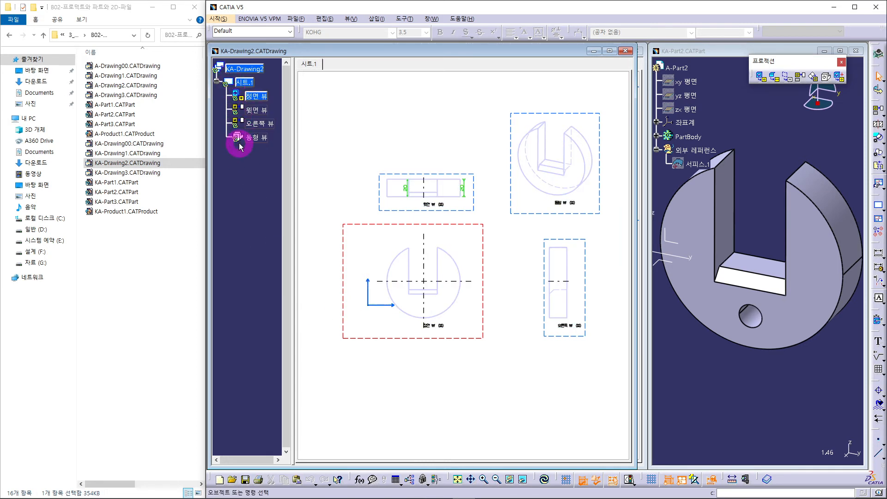
click(545, 481)
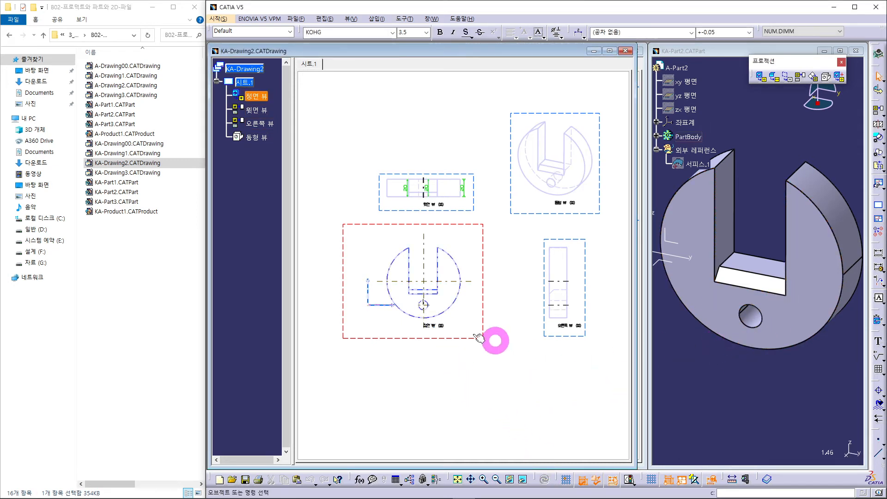
mouse_move(442, 362)
middle_down()
mouse_move(463, 348)
mouse_move(467, 276)
middle_up()
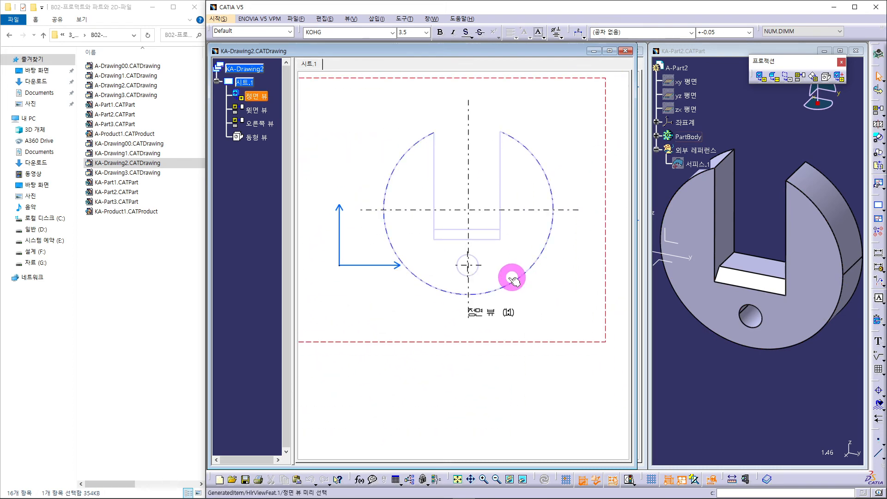
mouse_move(531, 284)
middle_down()
mouse_move(420, 263)
mouse_move(420, 347)
mouse_move(478, 406)
mouse_move(437, 346)
mouse_move(503, 265)
mouse_move(463, 279)
middle_up()
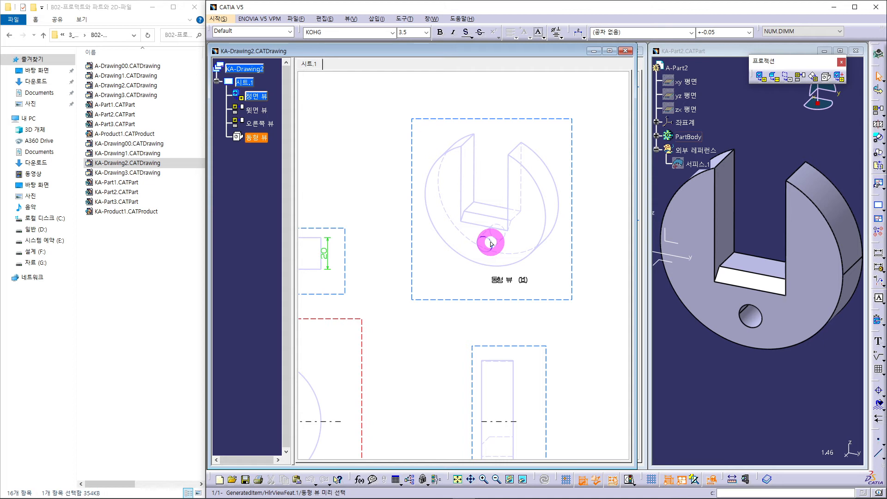
Close KA-Drawing2 with its changes saved, and close the A-Drawing2 and KA-Part2 windows.
click(627, 51)
click(536, 275)
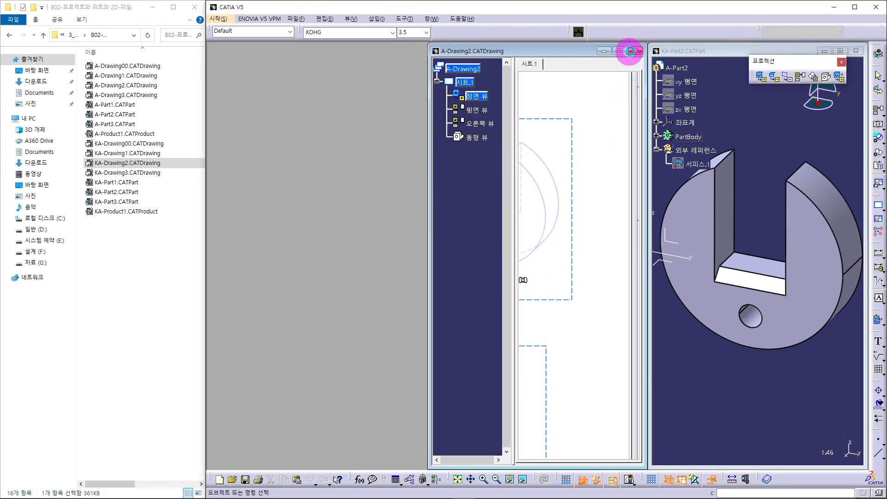
click(636, 51)
drag(665, 51, 460, 87)
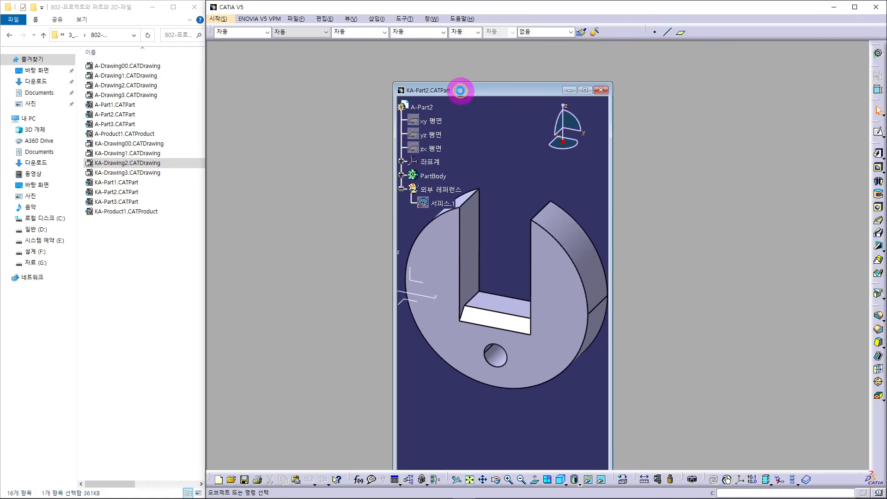
click(601, 90)
Delete all original files from A-Drawing00.CATDrawing through A-Product1.CATProduct, keeping only the KA-prefixed files in the folder.
click(138, 67)
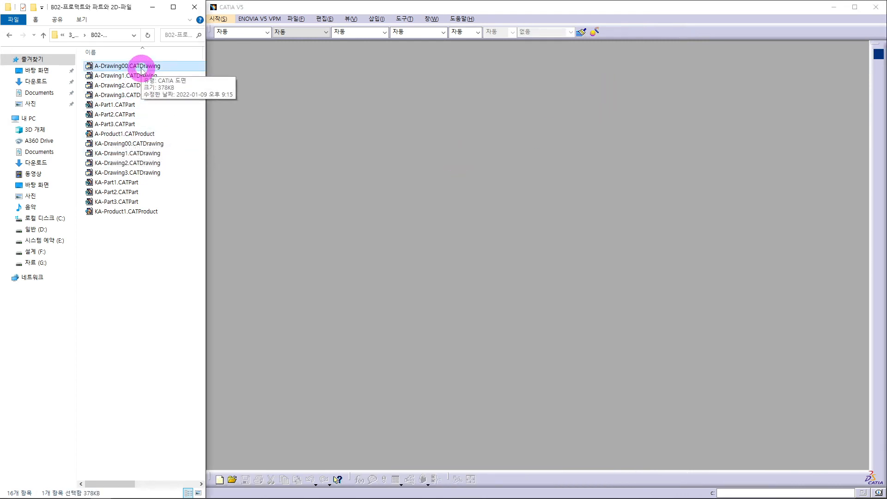
shift+click(142, 134)
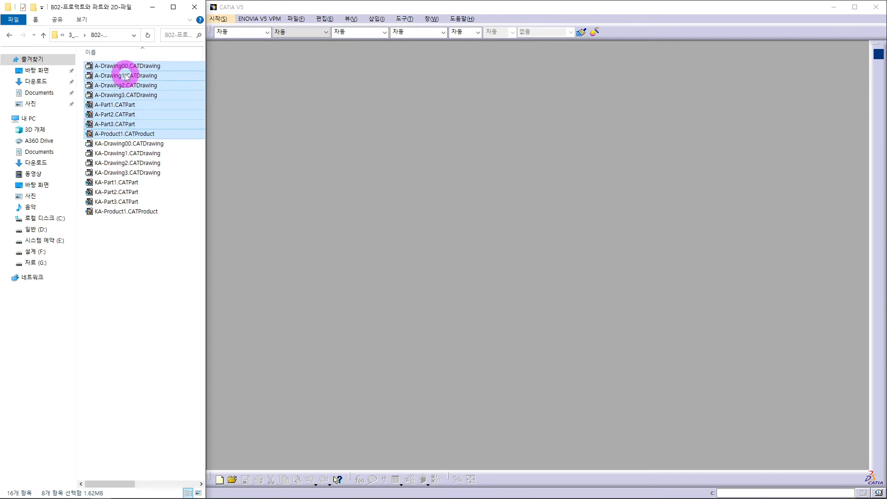
drag(126, 77, 112, 270)
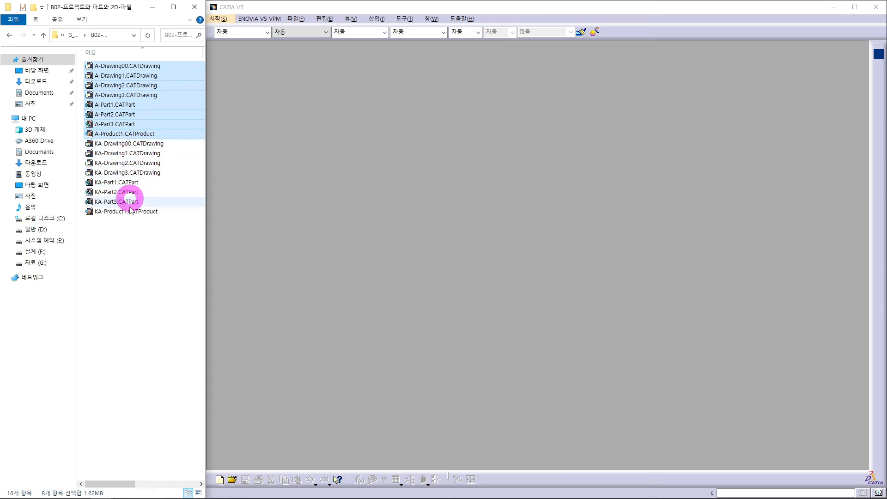
key(Delete)
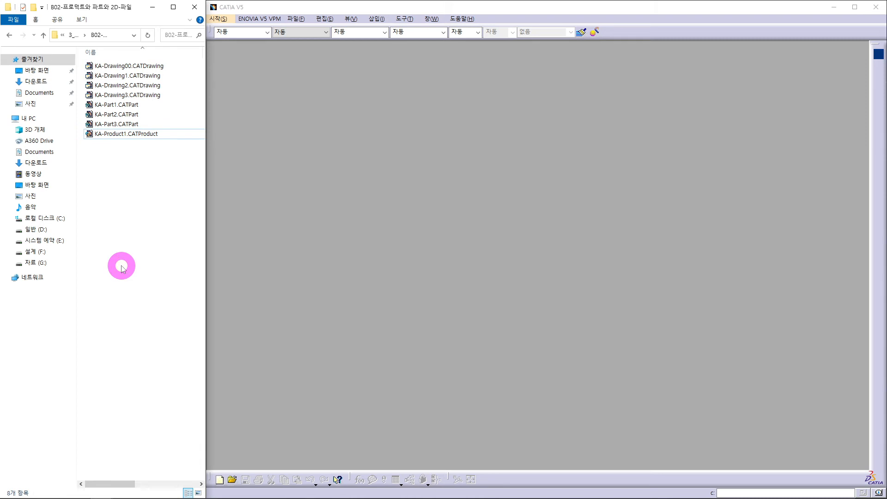
Go up to the 3_저장관리 folder and open its 02-프로덕트와 파트와 2D-파일 subfolder.
click(43, 36)
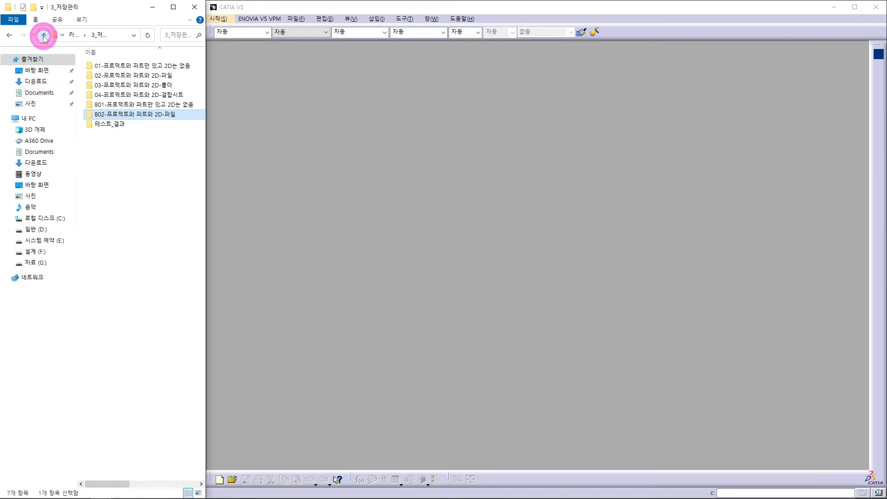
click(128, 183)
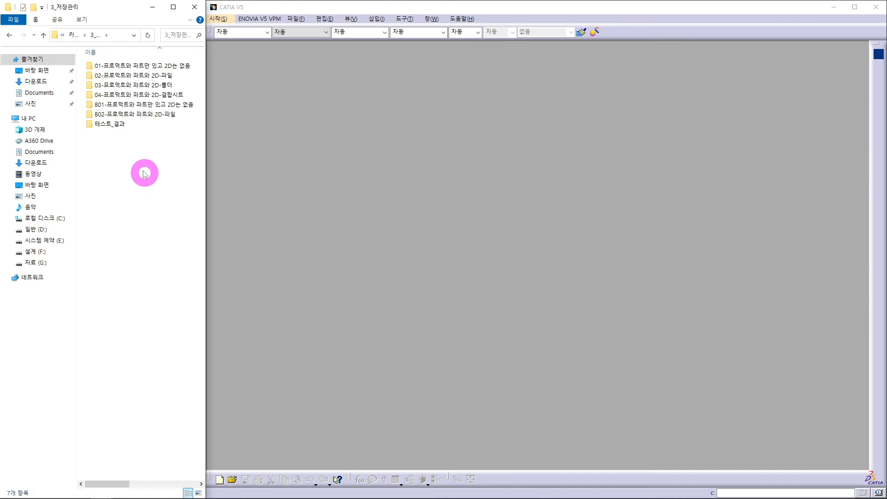
double_click(126, 76)
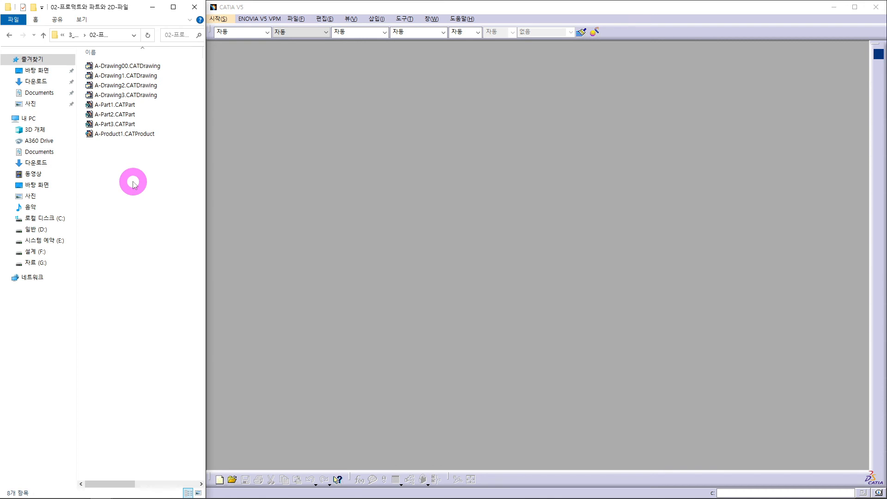
Open A-Part3.CATPart from the 02-프로덕트와 파트와 2D-파일 folder and KA-Part3.CATPart from the B02-프로덕트와 파트와 2D-파일 folder.
click(119, 124)
drag(123, 124, 345, 101)
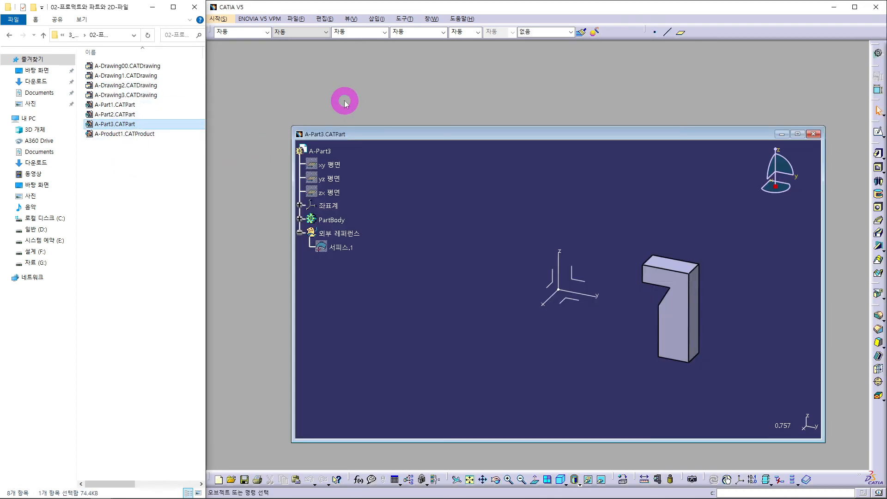
click(43, 35)
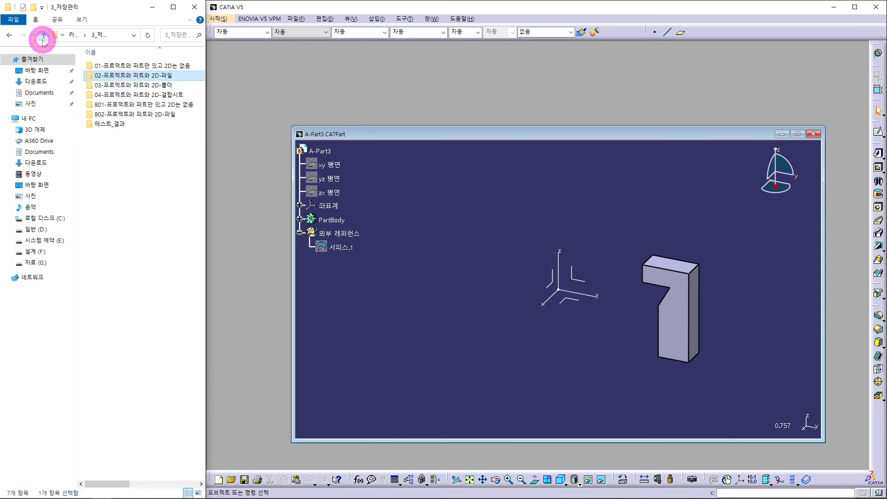
double_click(141, 114)
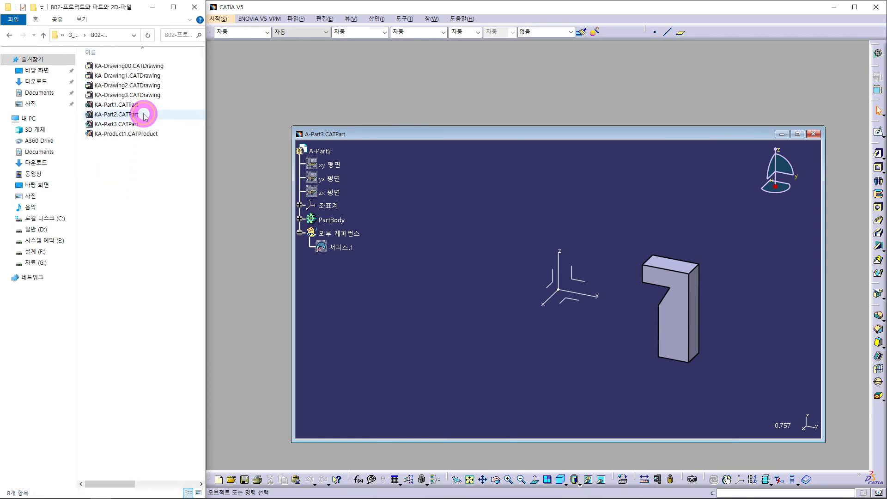
click(110, 125)
drag(109, 125, 450, 82)
Arrange the KA-Part3 and A-Part3 windows side by side with both solids fully in view.
click(431, 18)
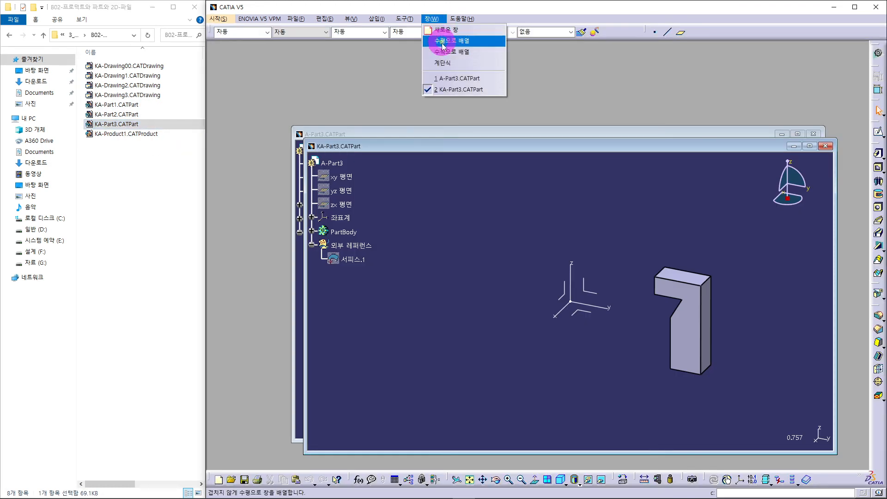
click(451, 56)
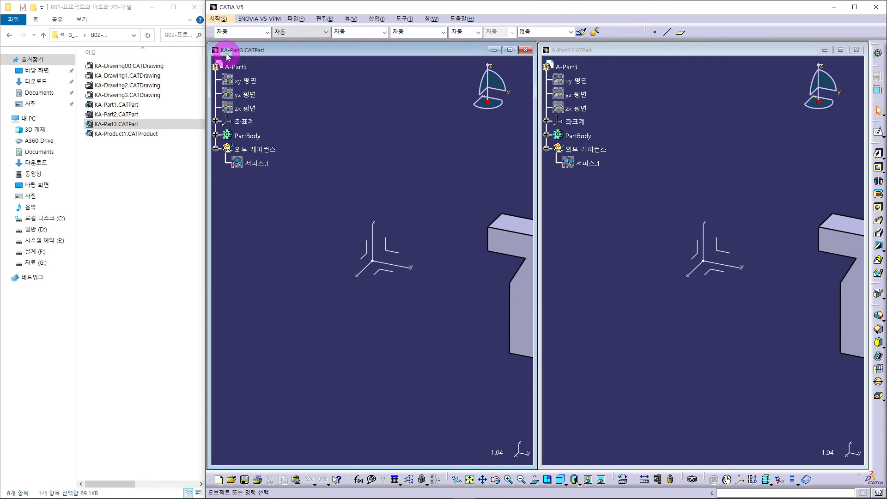
middle_drag(405, 287, 297, 232)
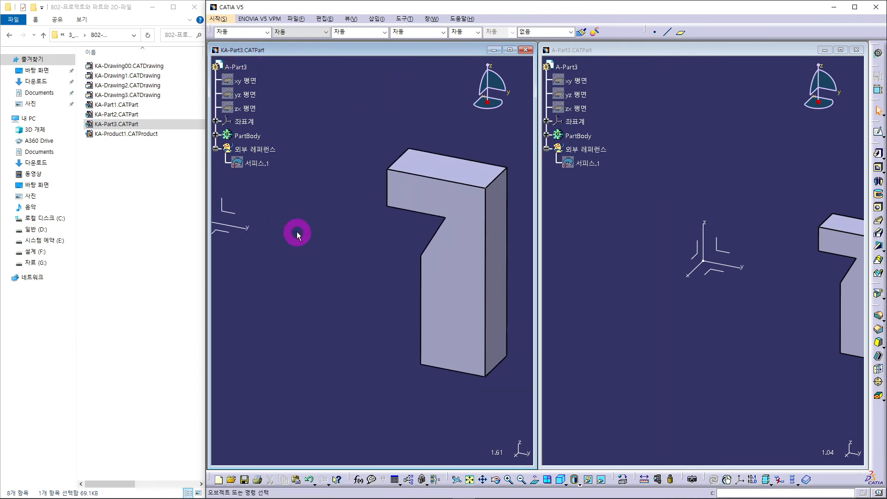
middle_drag(721, 243, 643, 251)
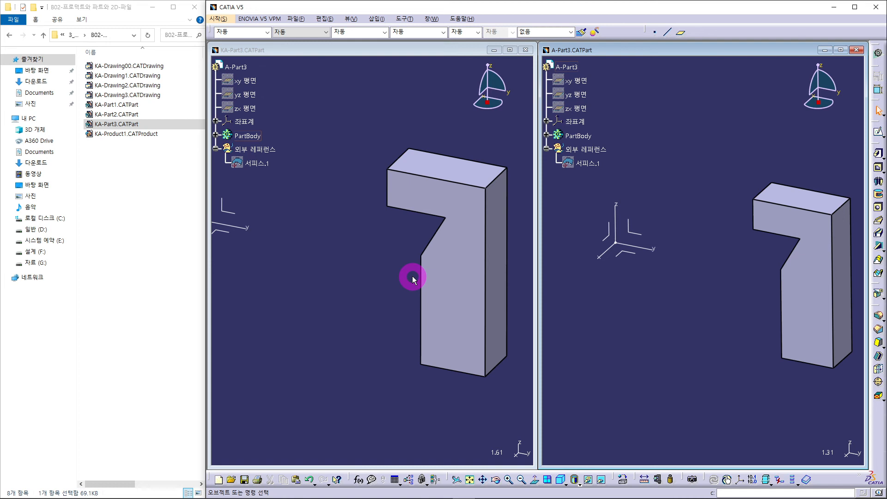
Make PartBody the work object in KA-Part3 and chamfer the short top edge at the hooked end with a length of 5.
middle_drag(368, 297, 303, 280)
right_click(245, 135)
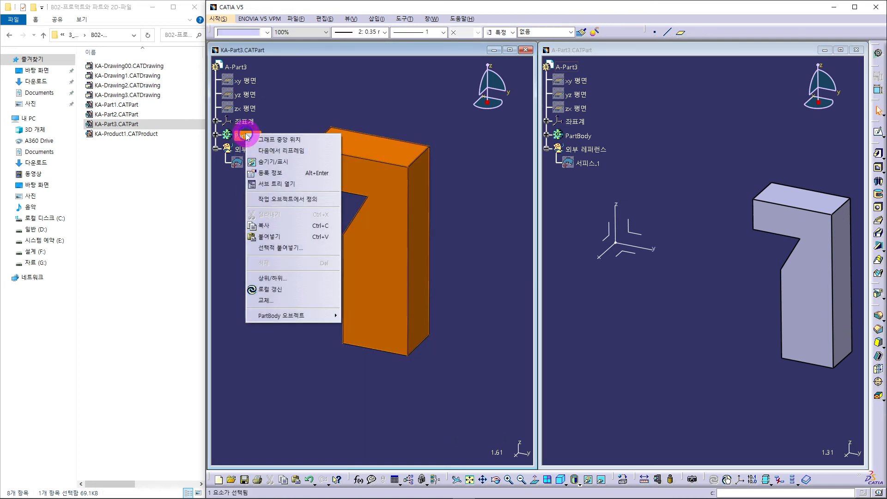
click(290, 199)
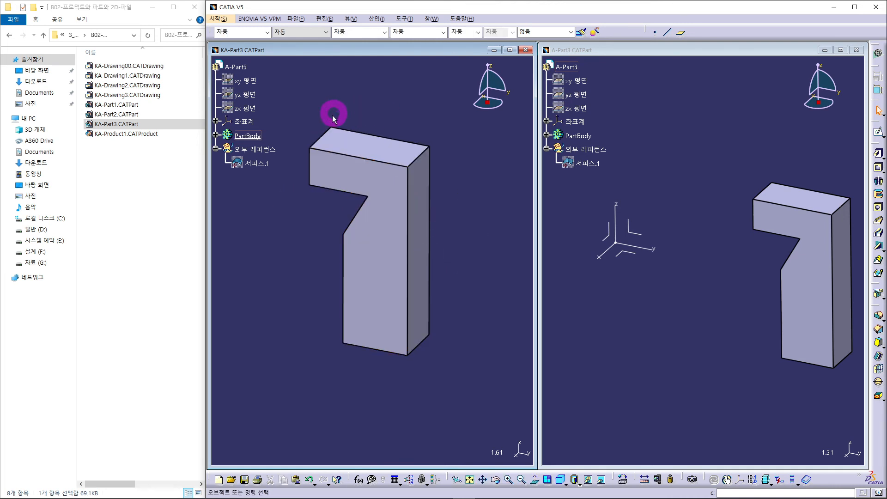
click(321, 138)
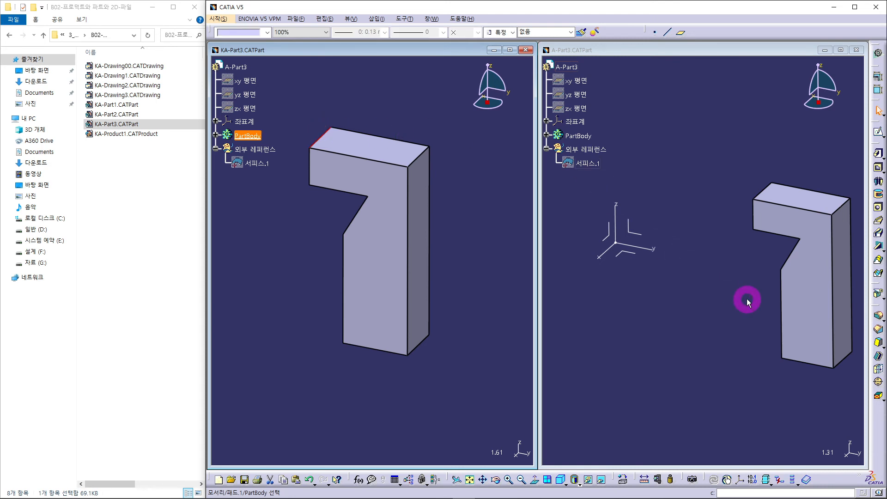
click(877, 330)
text(5)
key(Return)
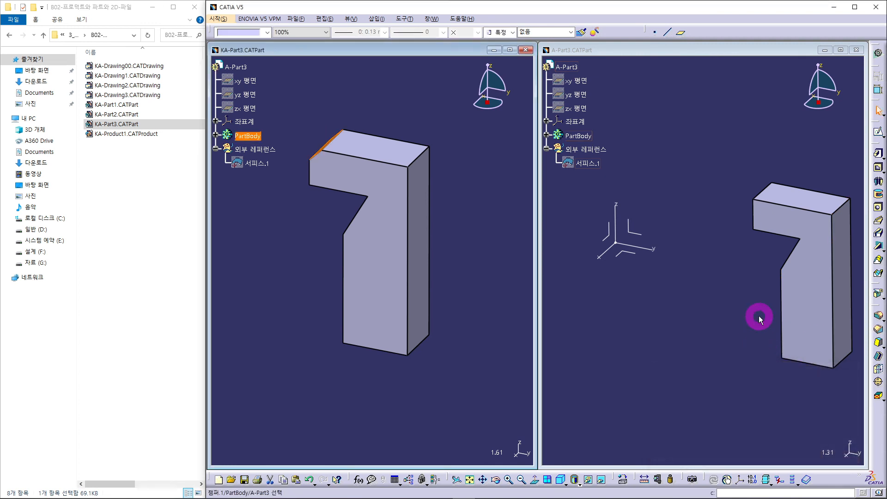
Inspect the chamfer face on KA-Part3 and save the part under its existing name.
middle_drag(295, 306, 388, 270)
click(387, 147)
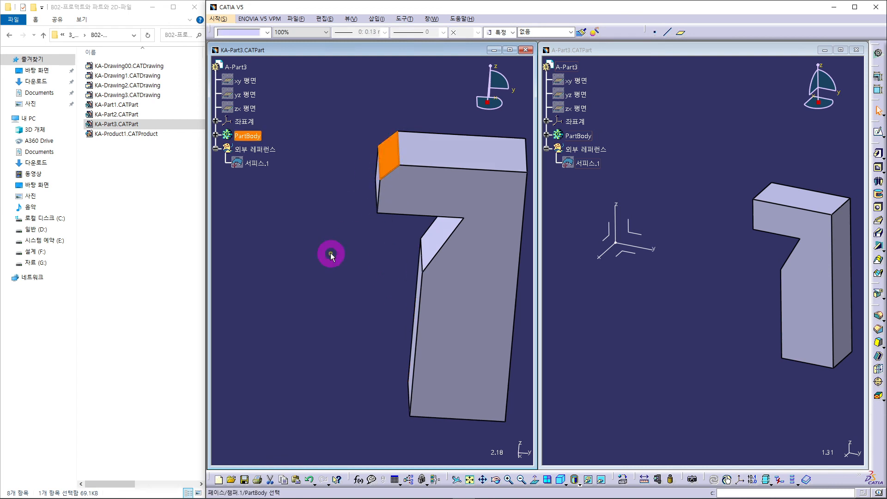
click(296, 18)
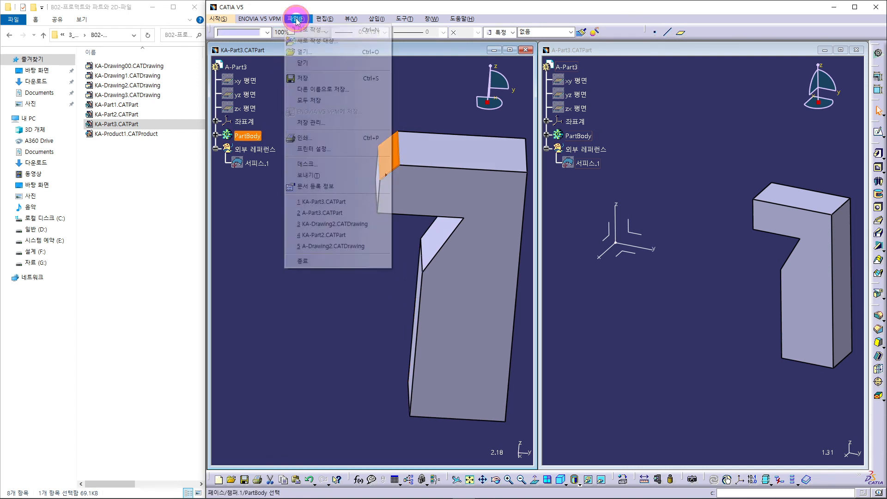
click(304, 79)
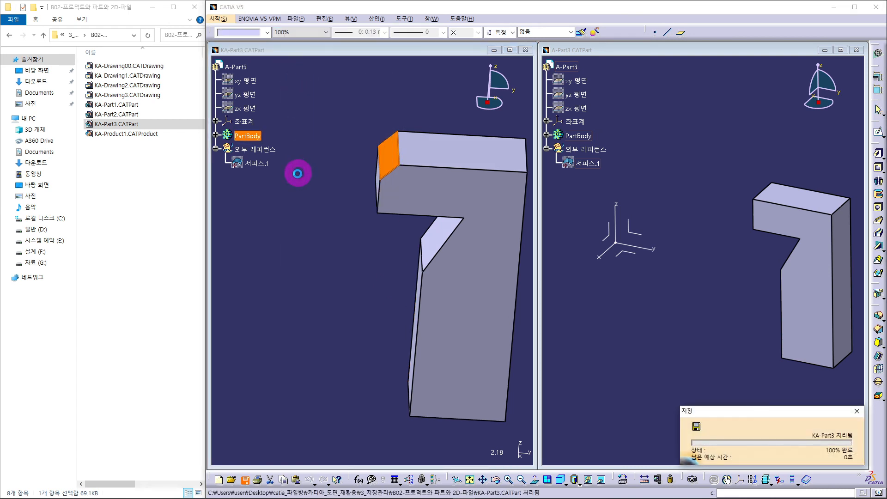
Compare the hooked end of KA-Part3 with the same corner of A-Part3 from similar angles.
click(326, 253)
middle_drag(345, 287, 303, 296)
middle_drag(683, 331, 699, 310)
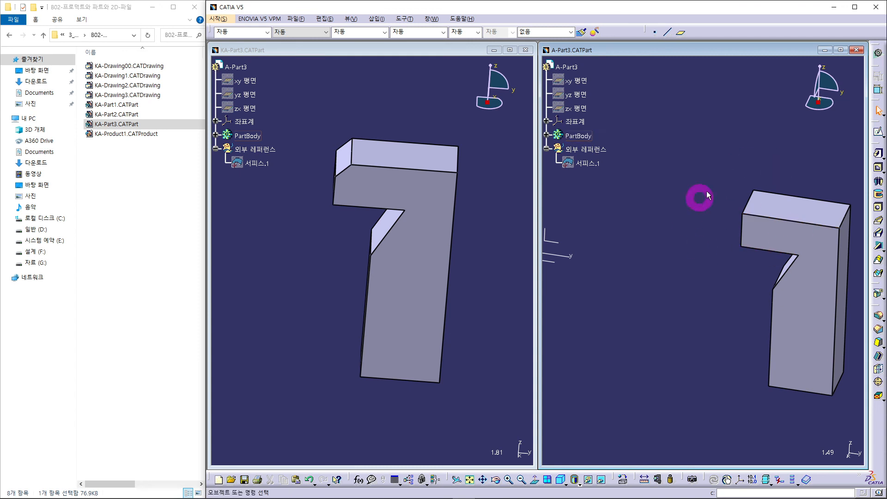